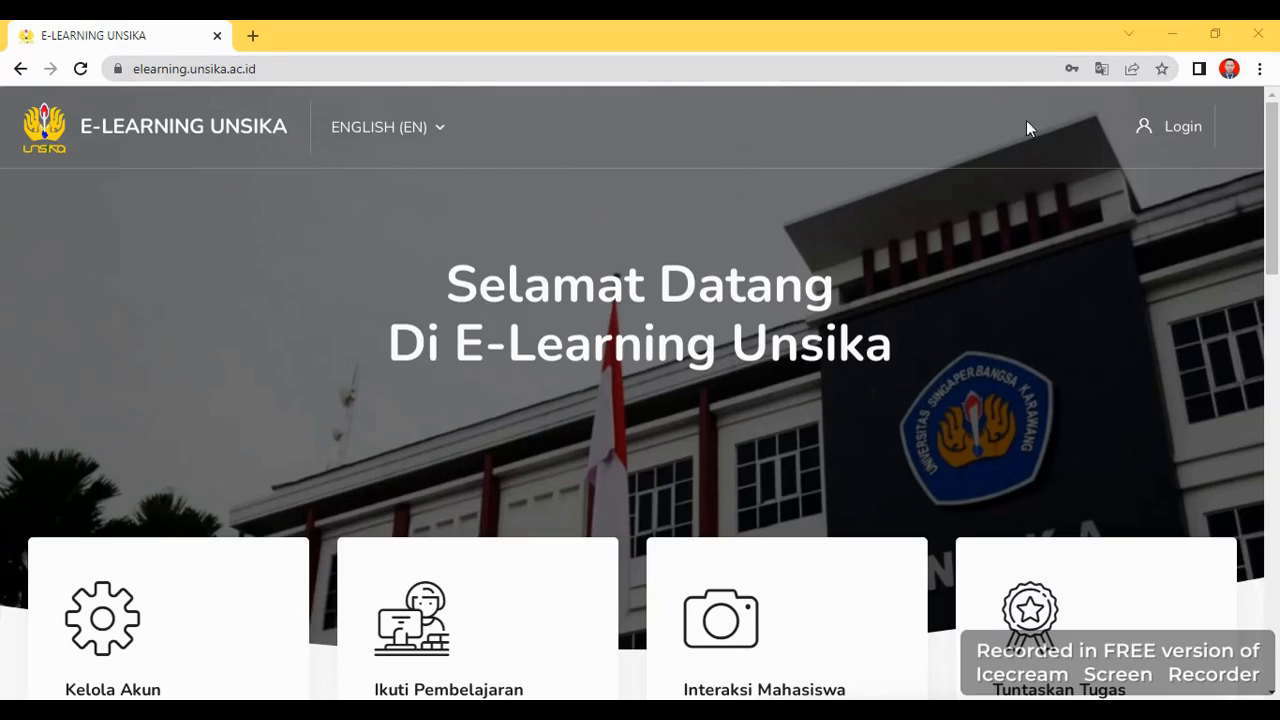
Log in with the prefilled account credentials and open the Semester 1 course Ulum al-Hadits (Kelas B)
{"action": "left_click", "coordinate": [1177, 124]}
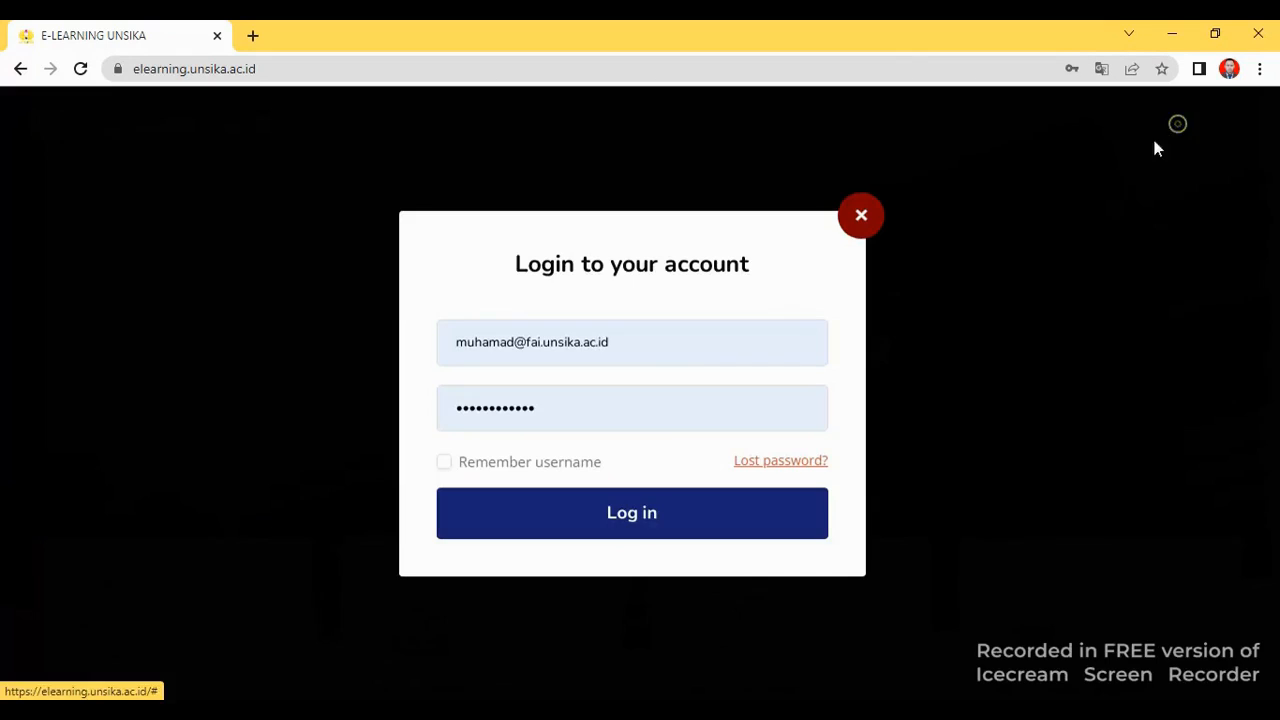
{"action": "left_click", "coordinate": [612, 518]}
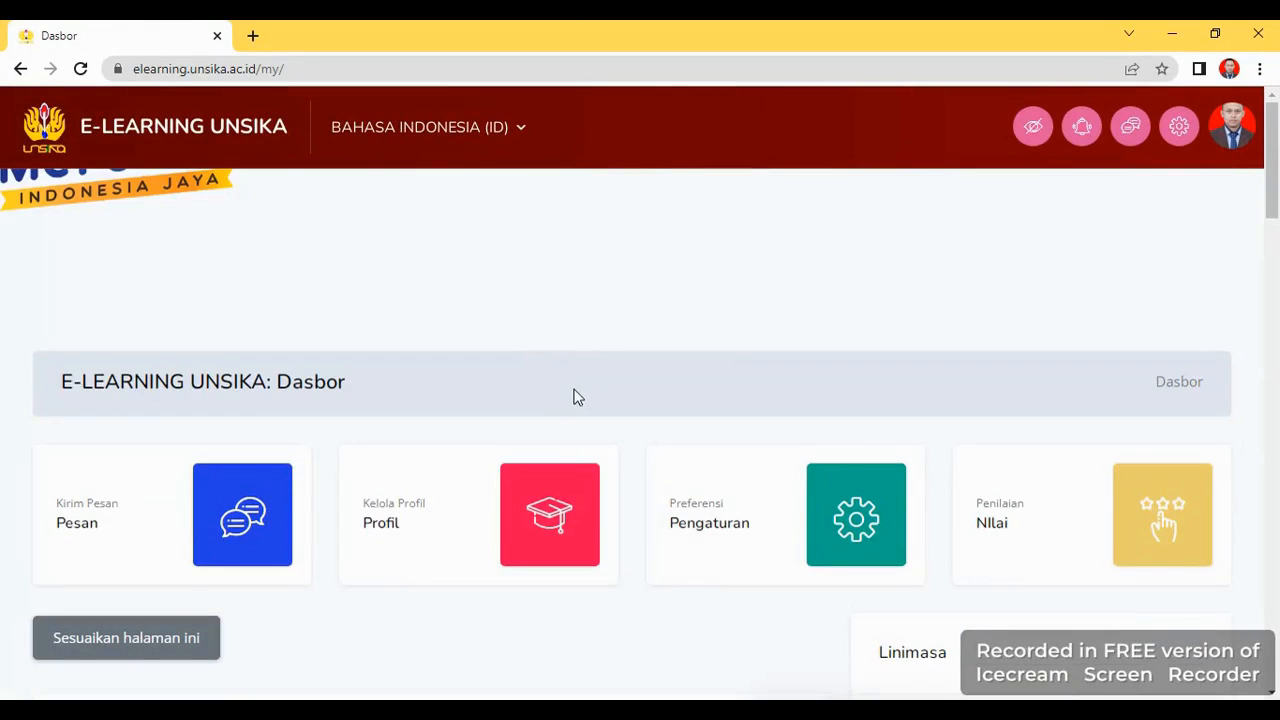
{"action": "scroll", "coordinate": [560, 350], "scroll_direction": "down", "scroll_amount": 5}
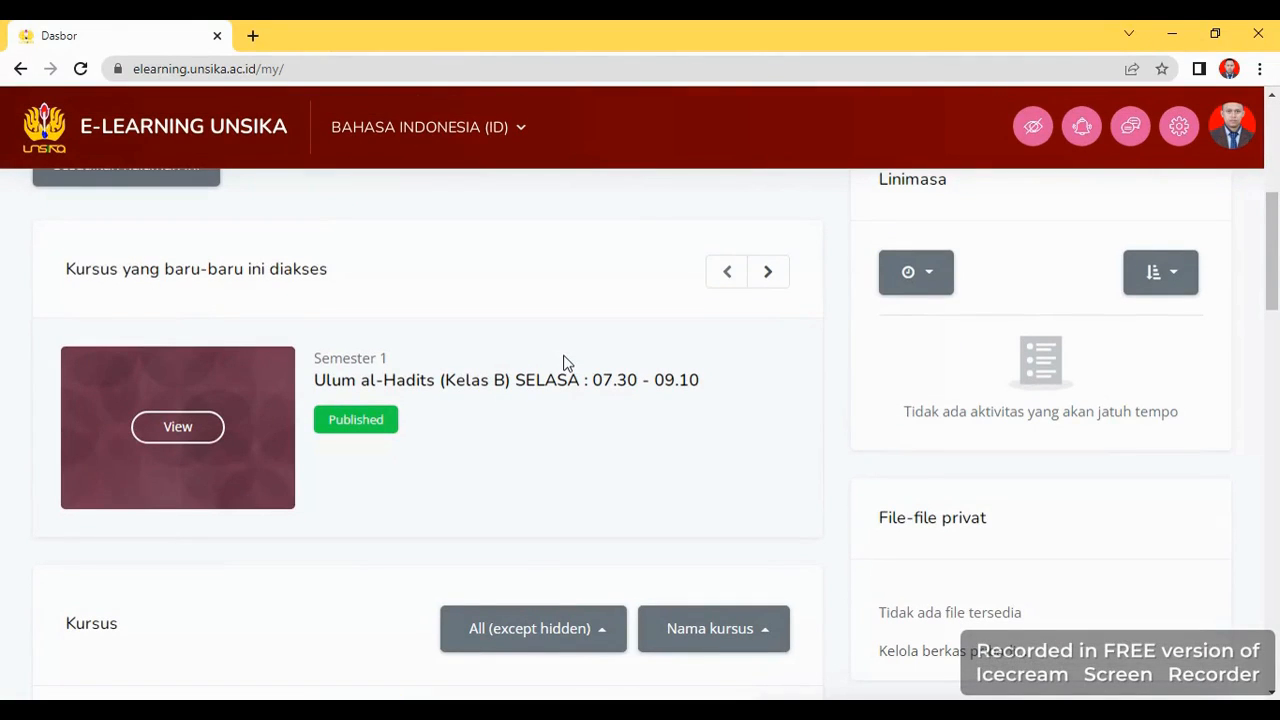
{"action": "scroll", "coordinate": [535, 485], "scroll_direction": "down", "scroll_amount": 5}
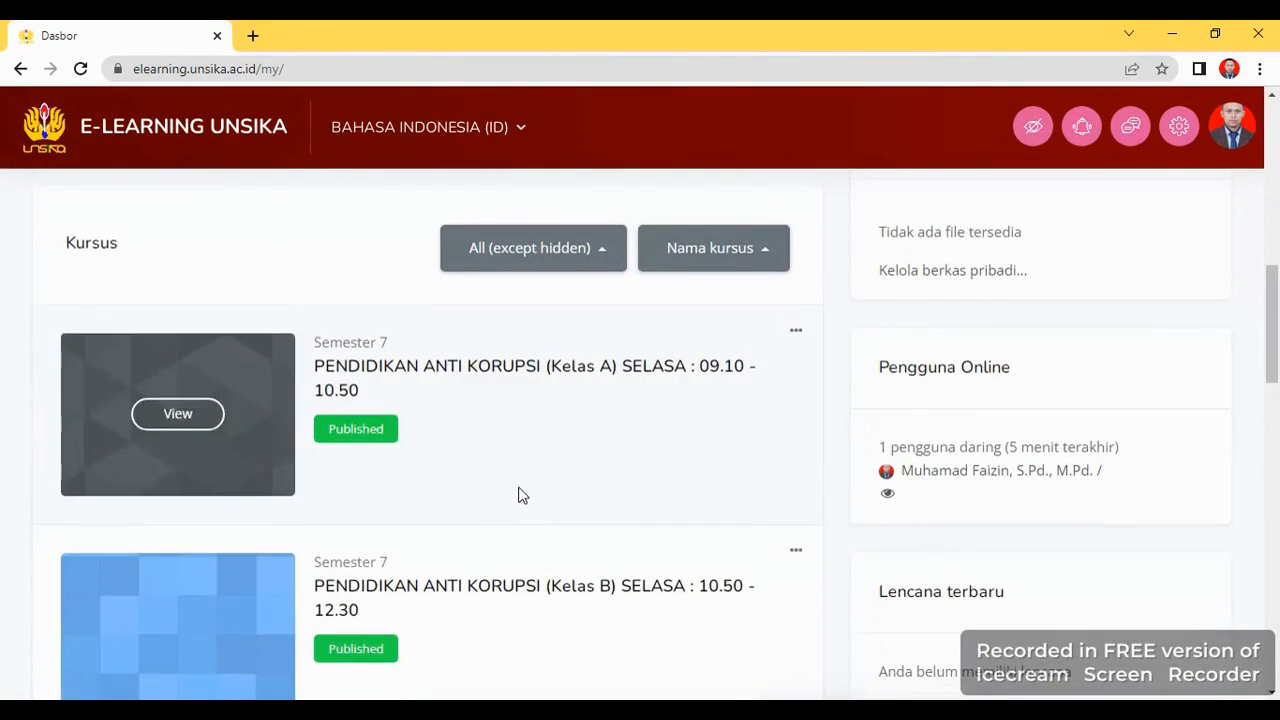
{"action": "scroll", "coordinate": [518, 493], "scroll_direction": "down", "scroll_amount": 7}
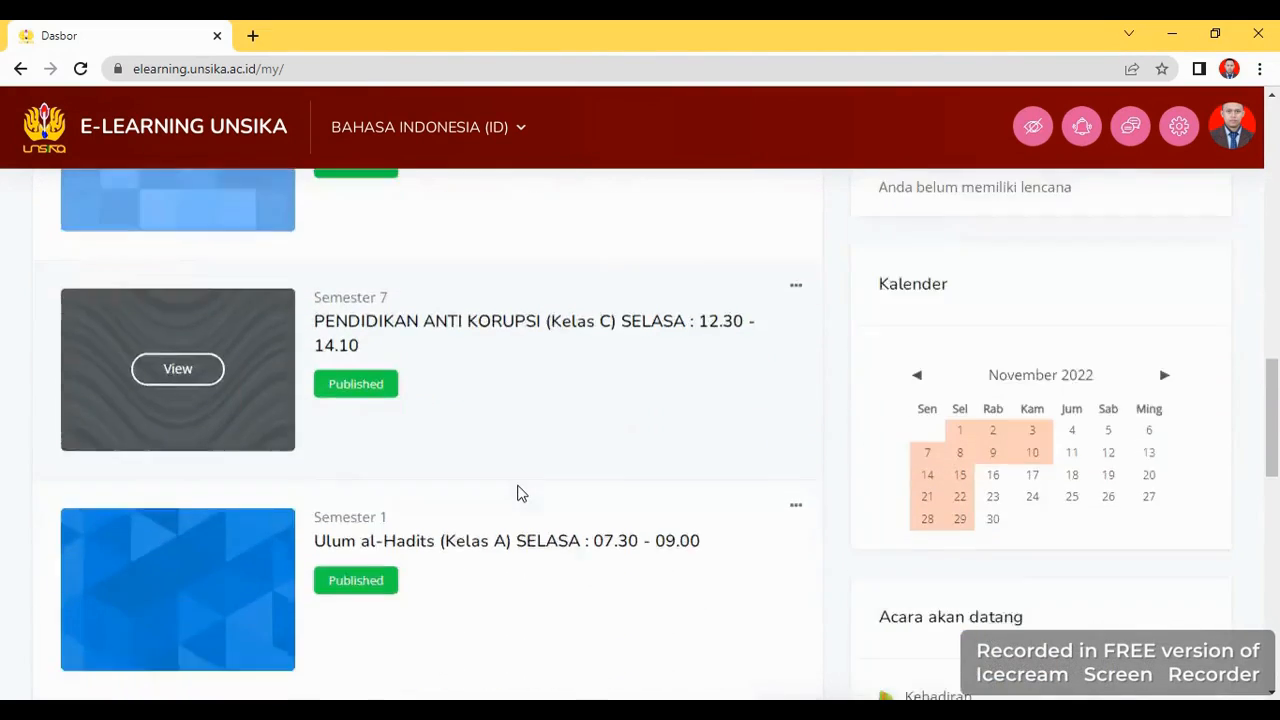
{"action": "scroll", "coordinate": [518, 493], "scroll_direction": "down", "scroll_amount": 1}
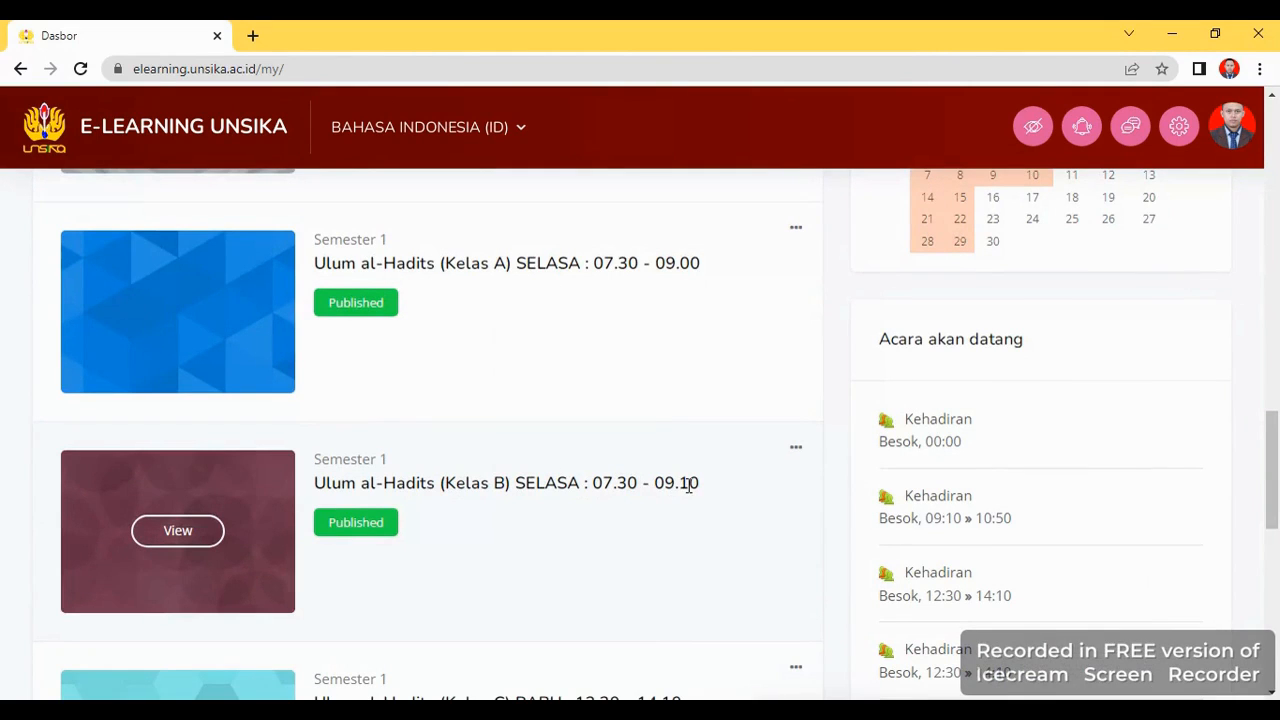
{"action": "left_click", "coordinate": [189, 541]}
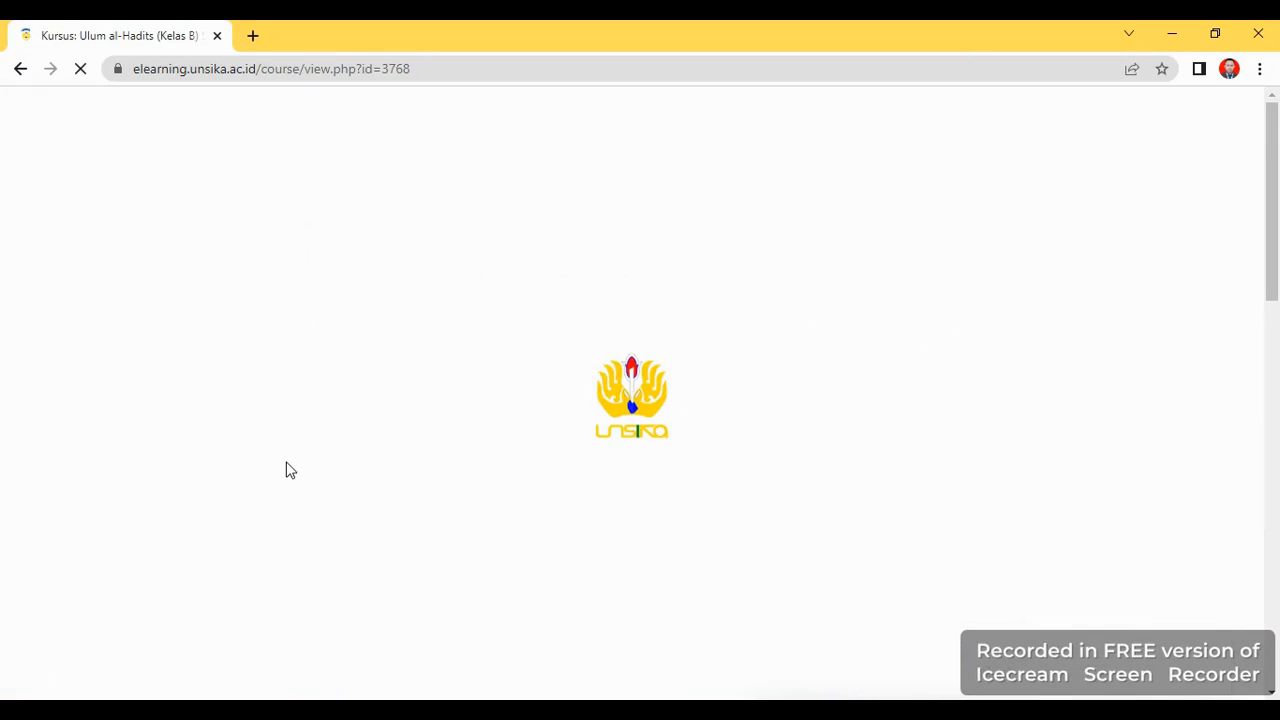
Turn on editing mode for the Ulum al-Hadits (Kelas B) course
{"action": "scroll", "coordinate": [345, 512], "scroll_direction": "down", "scroll_amount": 4}
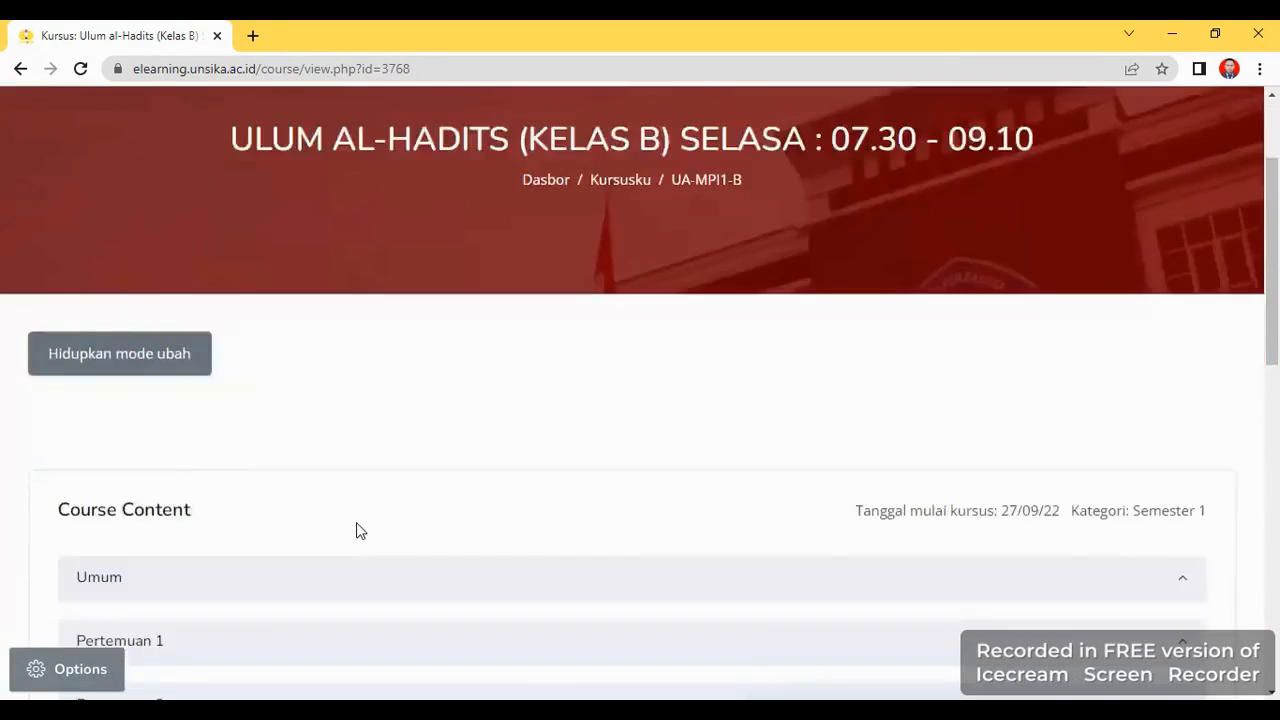
{"action": "scroll", "coordinate": [306, 445], "scroll_direction": "up", "scroll_amount": 1}
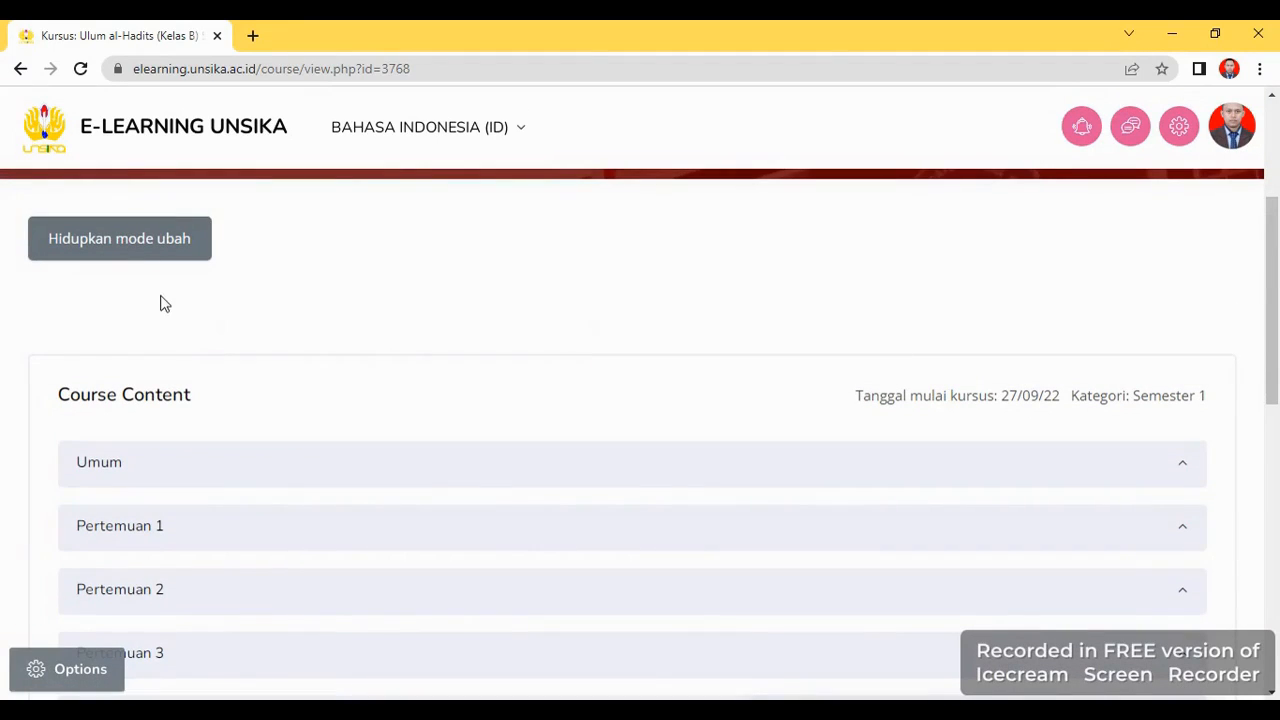
{"action": "left_click", "coordinate": [122, 244]}
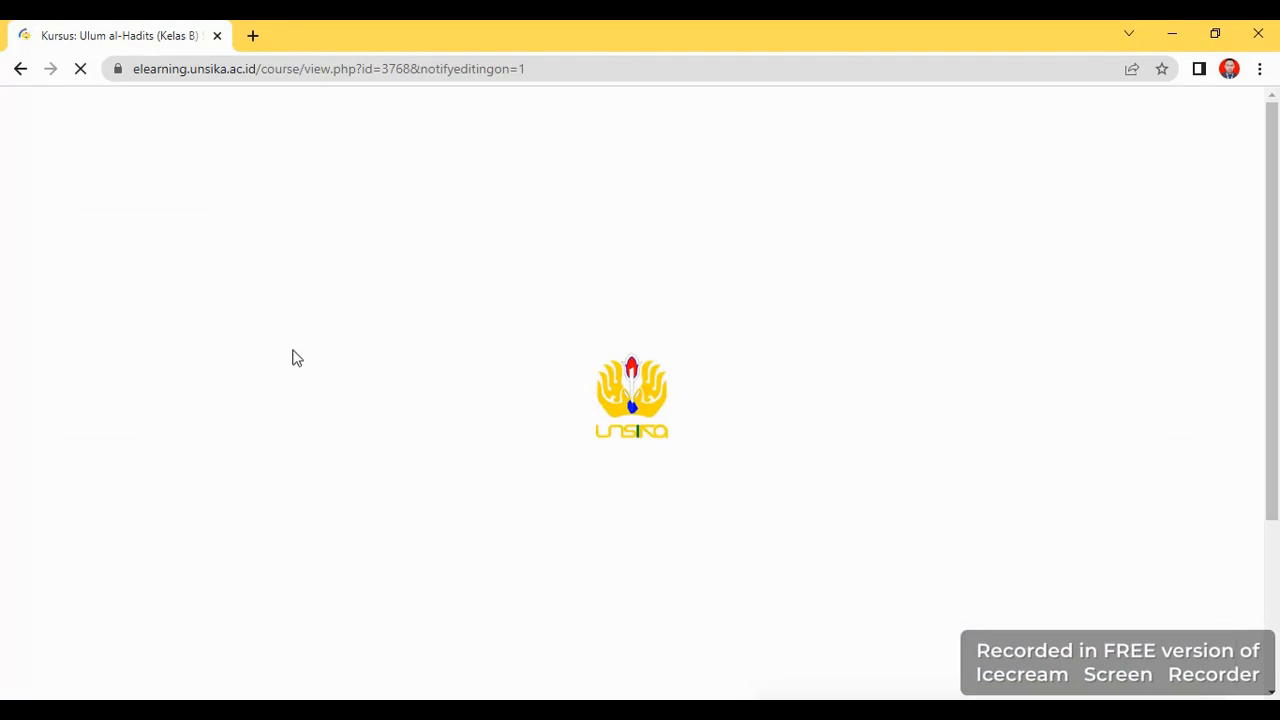
Add one new topic after Pertemuan 8 in the course content
{"action": "scroll", "coordinate": [378, 418], "scroll_direction": "down", "scroll_amount": 7}
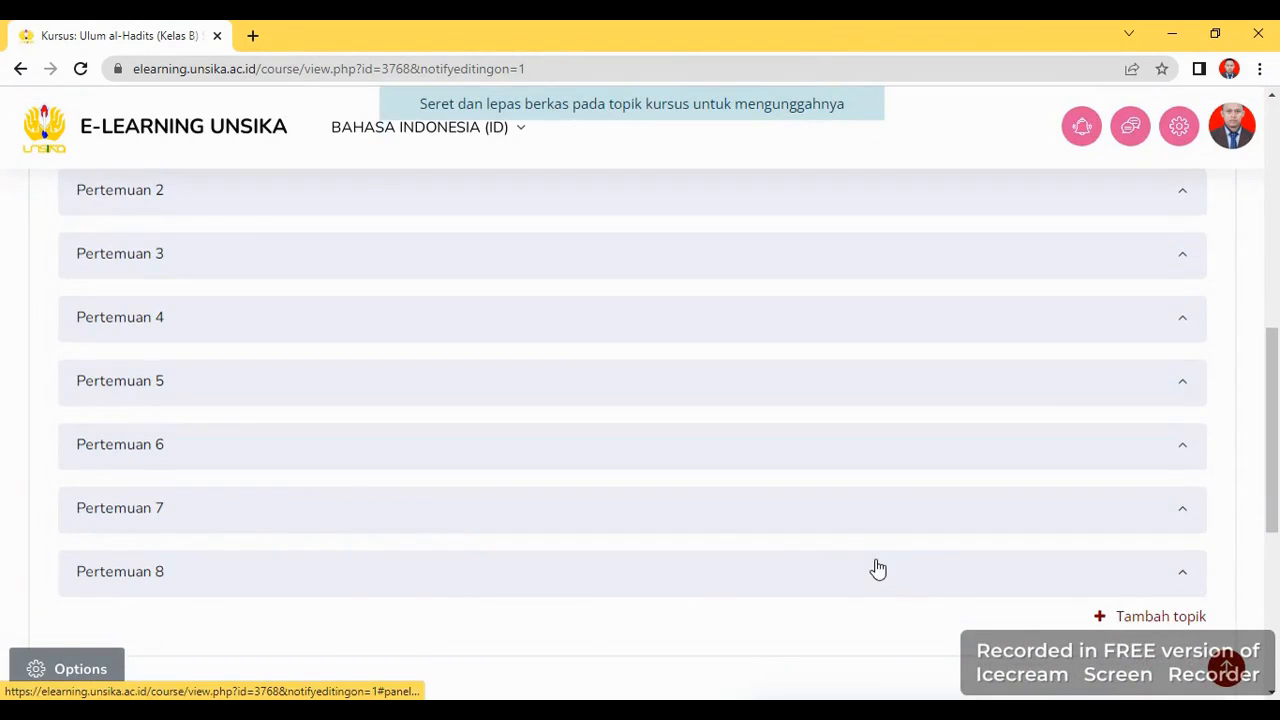
{"action": "scroll", "coordinate": [936, 588], "scroll_direction": "down", "scroll_amount": 1}
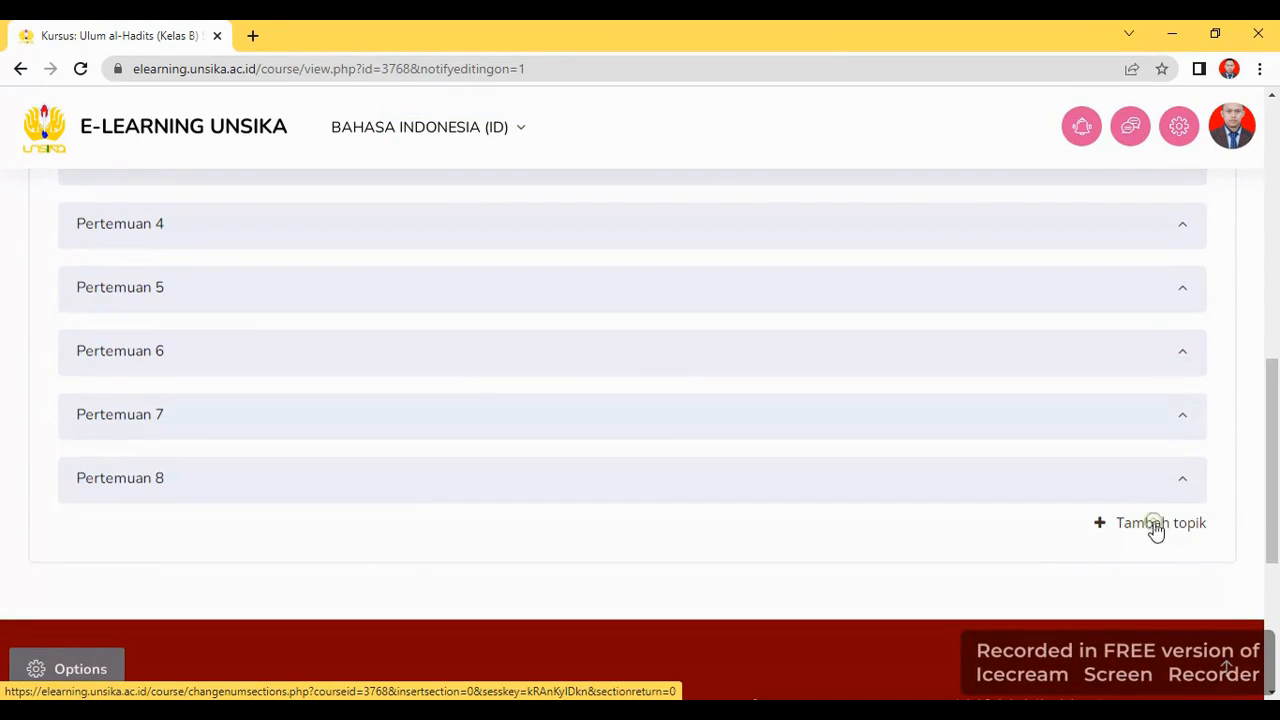
{"action": "left_click", "coordinate": [1155, 524]}
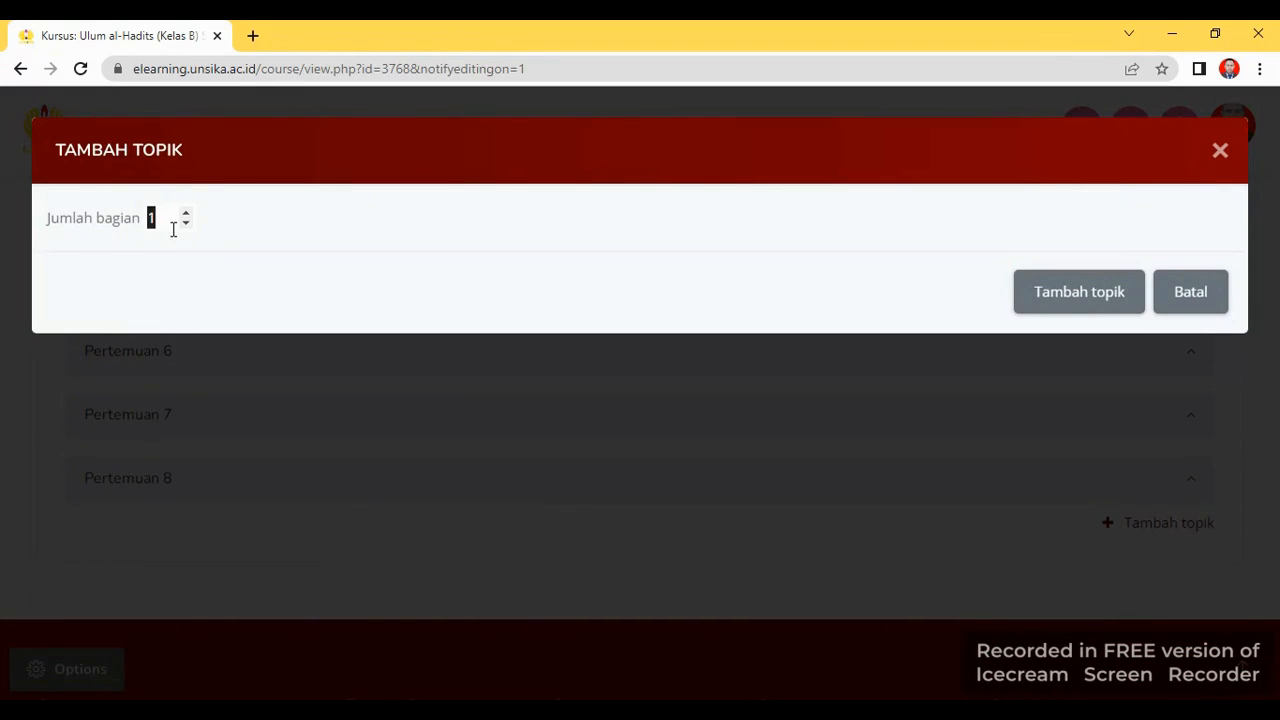
{"action": "left_click", "coordinate": [1070, 296]}
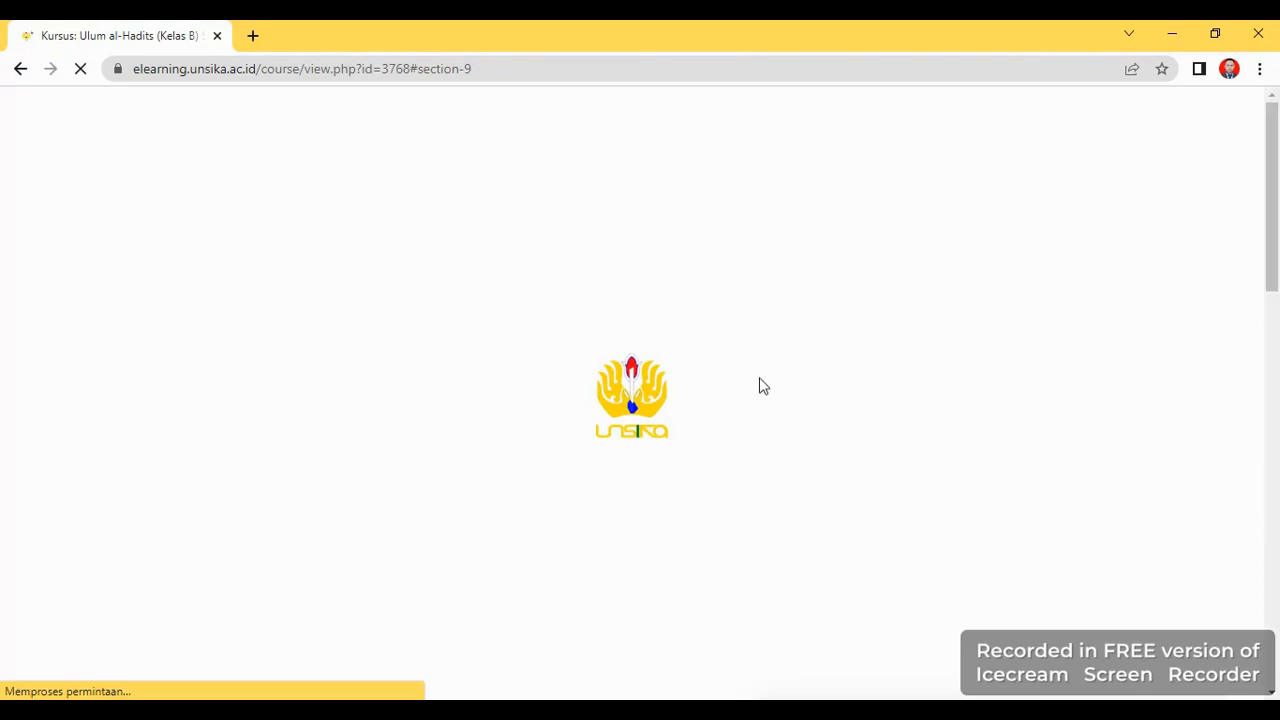
Give the new Topik 9 section the custom name Pertemuan 9 and save the changes
{"action": "scroll", "coordinate": [200, 284], "scroll_direction": "up", "scroll_amount": 1}
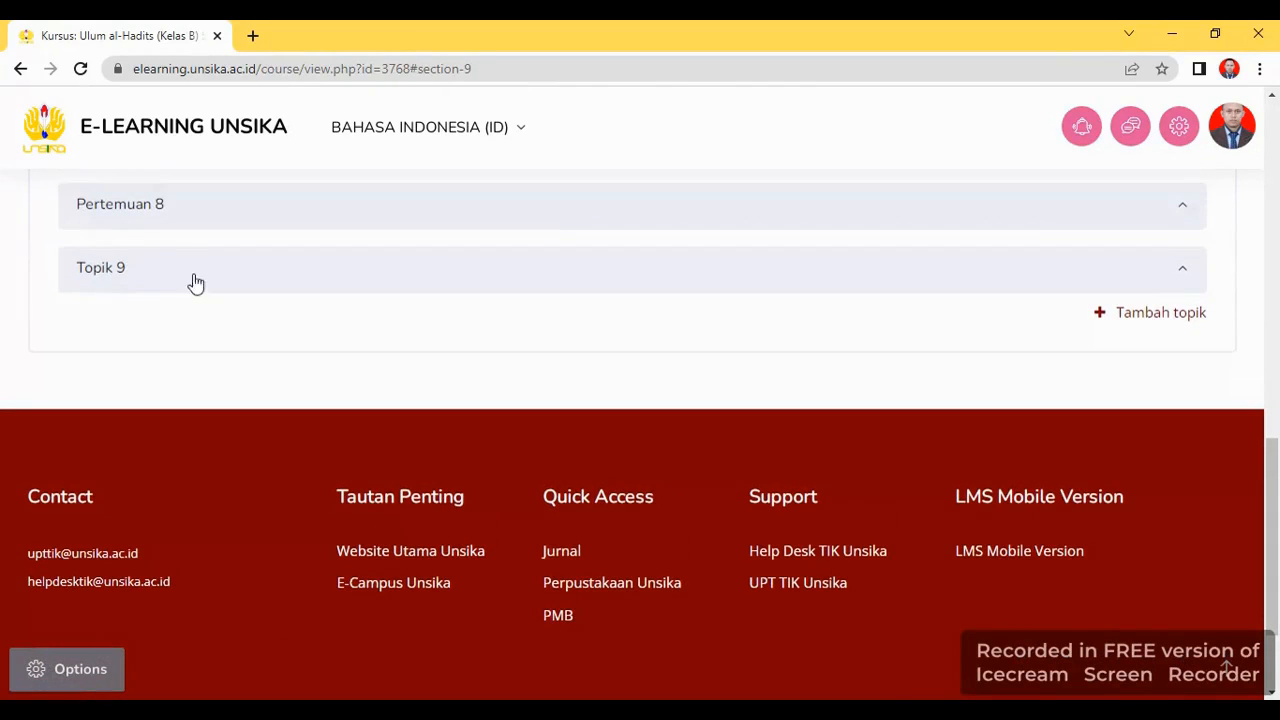
{"action": "left_click", "coordinate": [101, 275]}
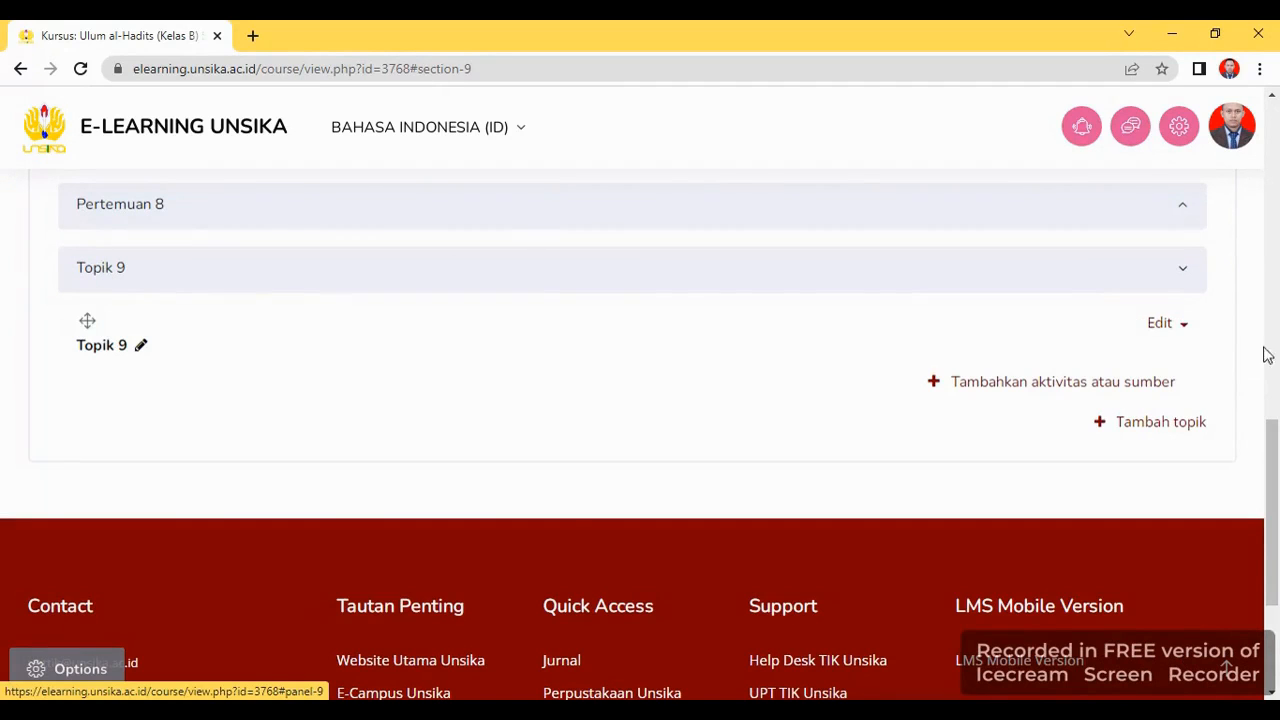
{"action": "left_click", "coordinate": [1184, 336]}
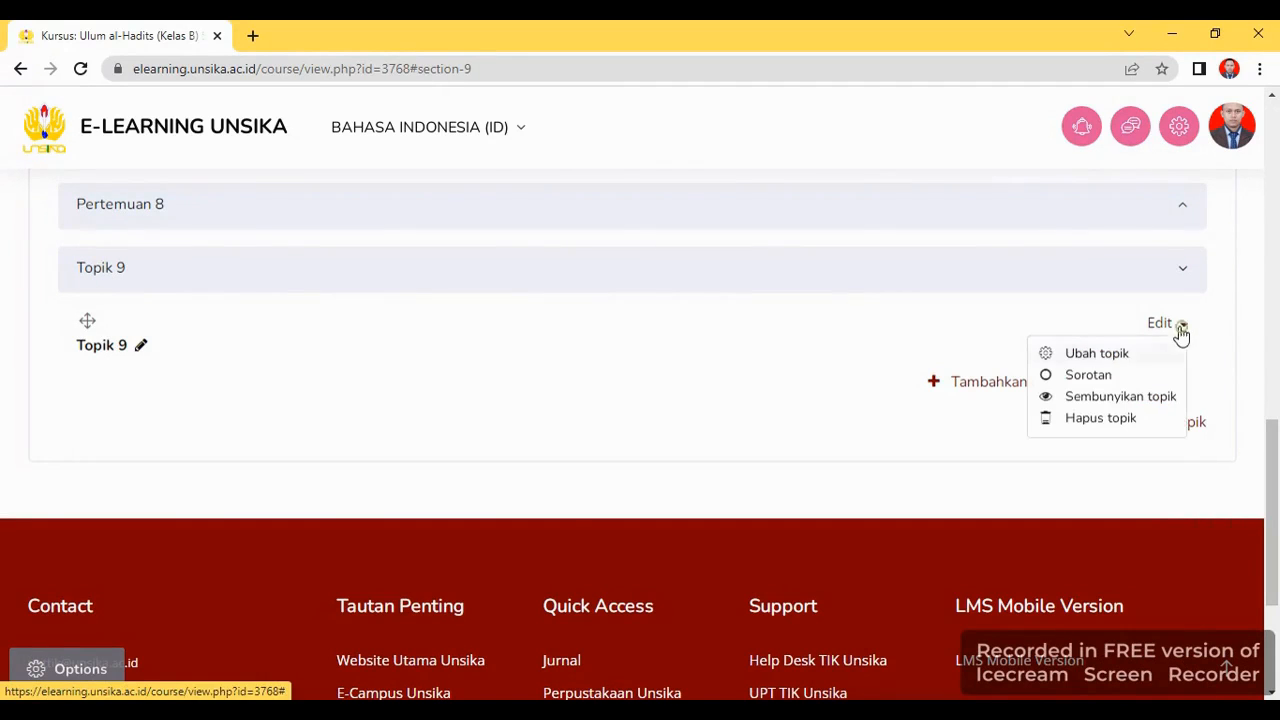
{"action": "left_click", "coordinate": [1105, 352]}
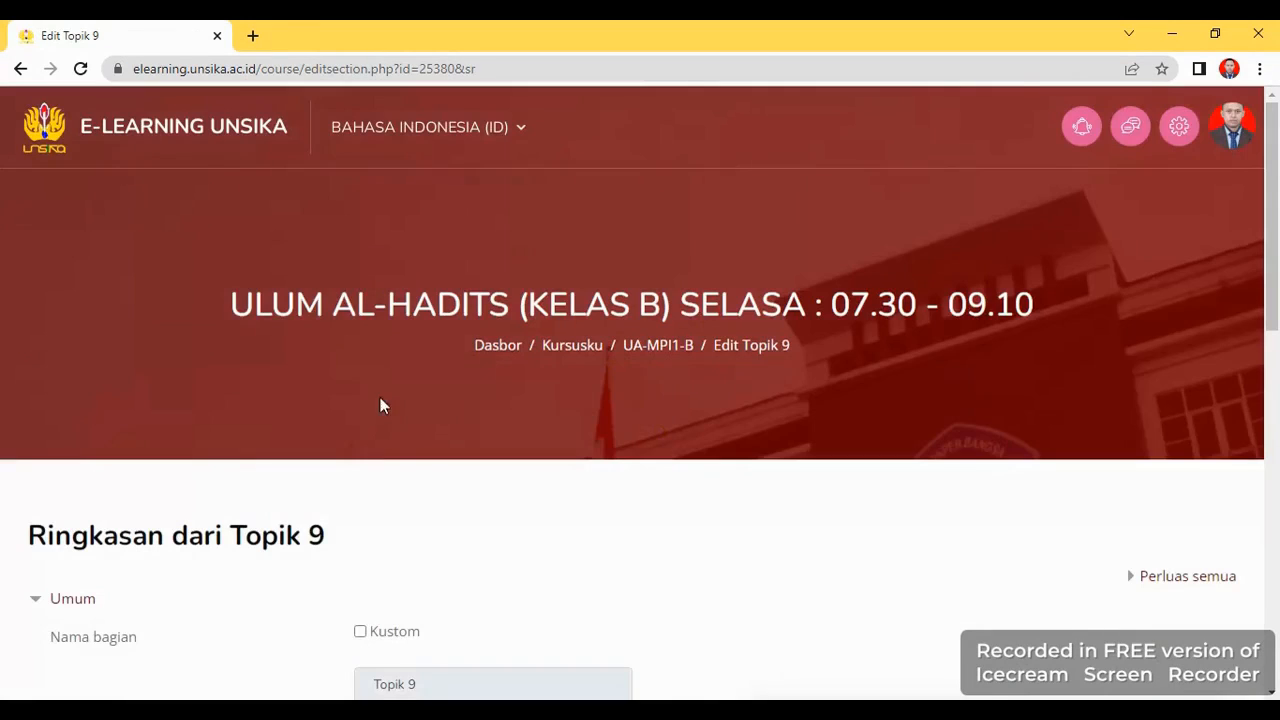
{"action": "scroll", "coordinate": [466, 571], "scroll_direction": "down", "scroll_amount": 2}
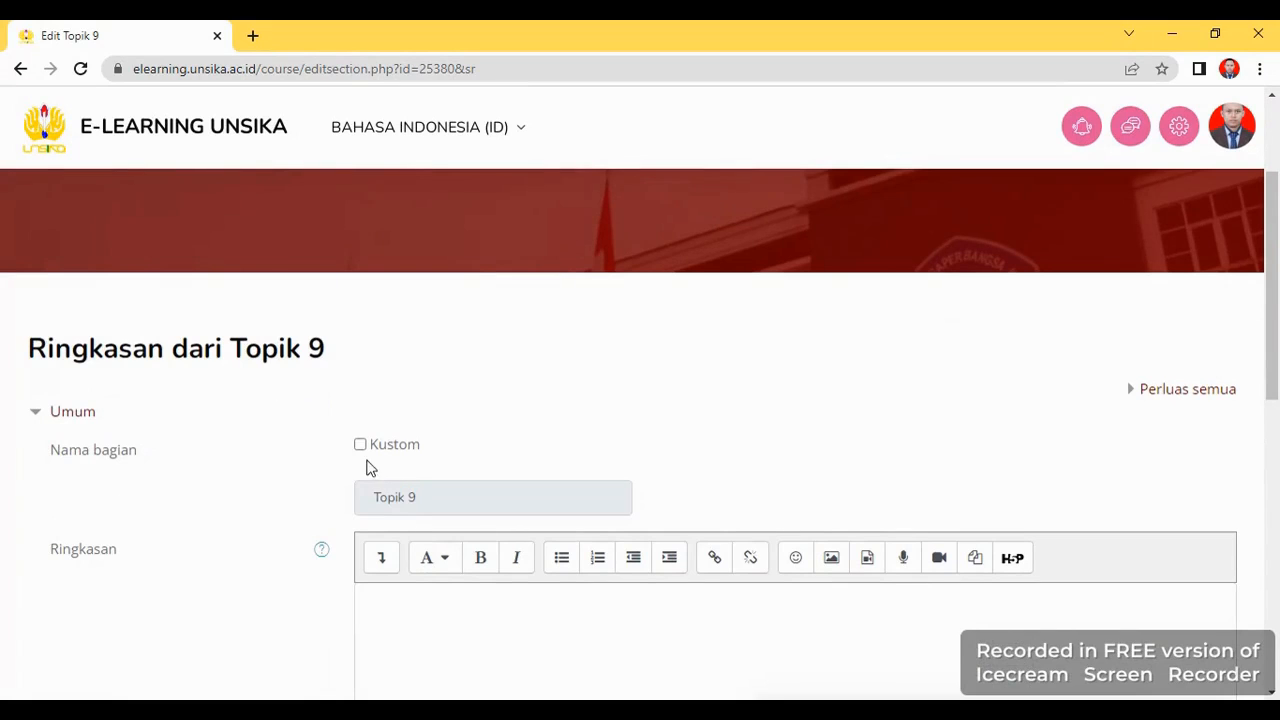
{"action": "left_click", "coordinate": [360, 444]}
{"action": "left_click", "coordinate": [397, 497]}
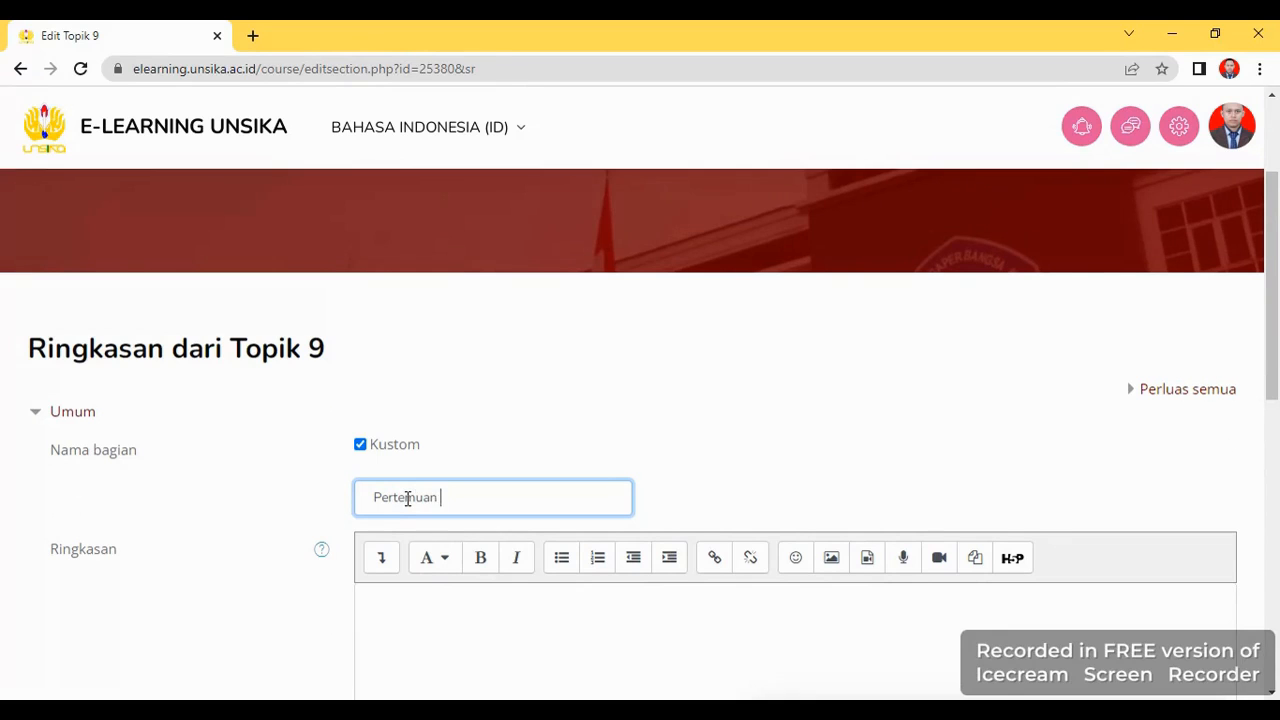
{"action": "scroll", "coordinate": [410, 505], "scroll_direction": "down", "scroll_amount": 5}
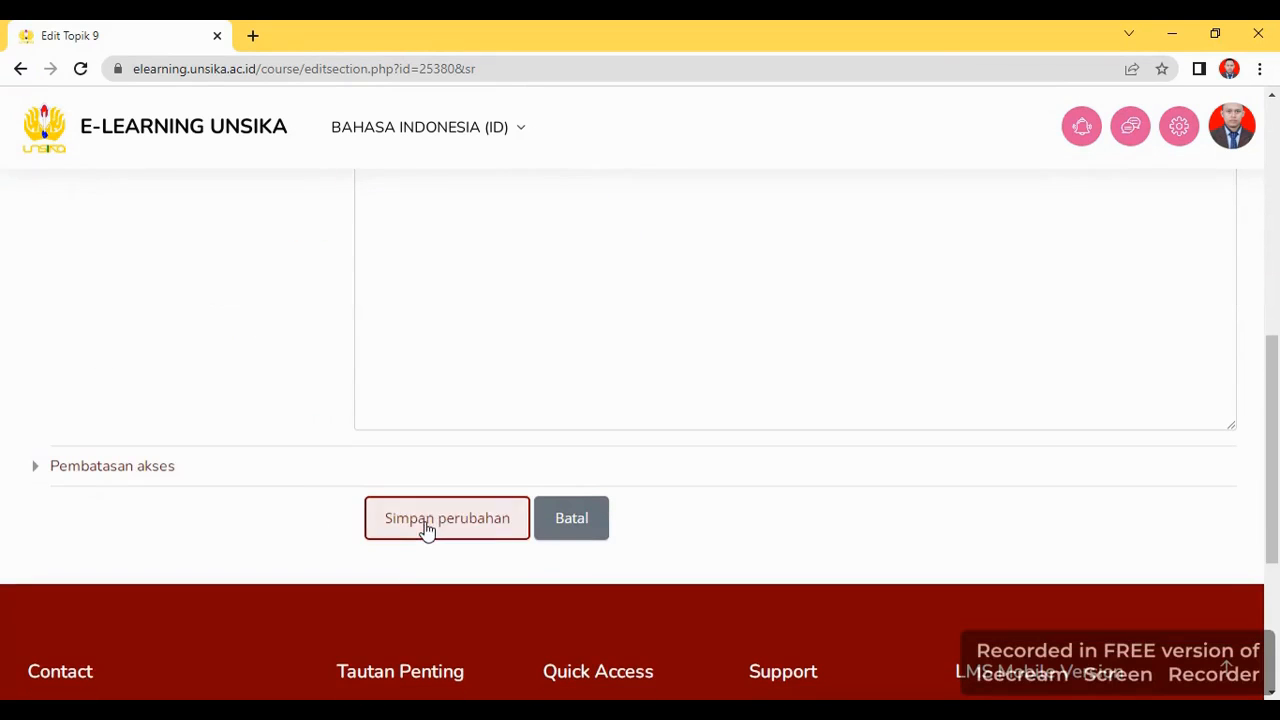
{"action": "left_click", "coordinate": [430, 528]}
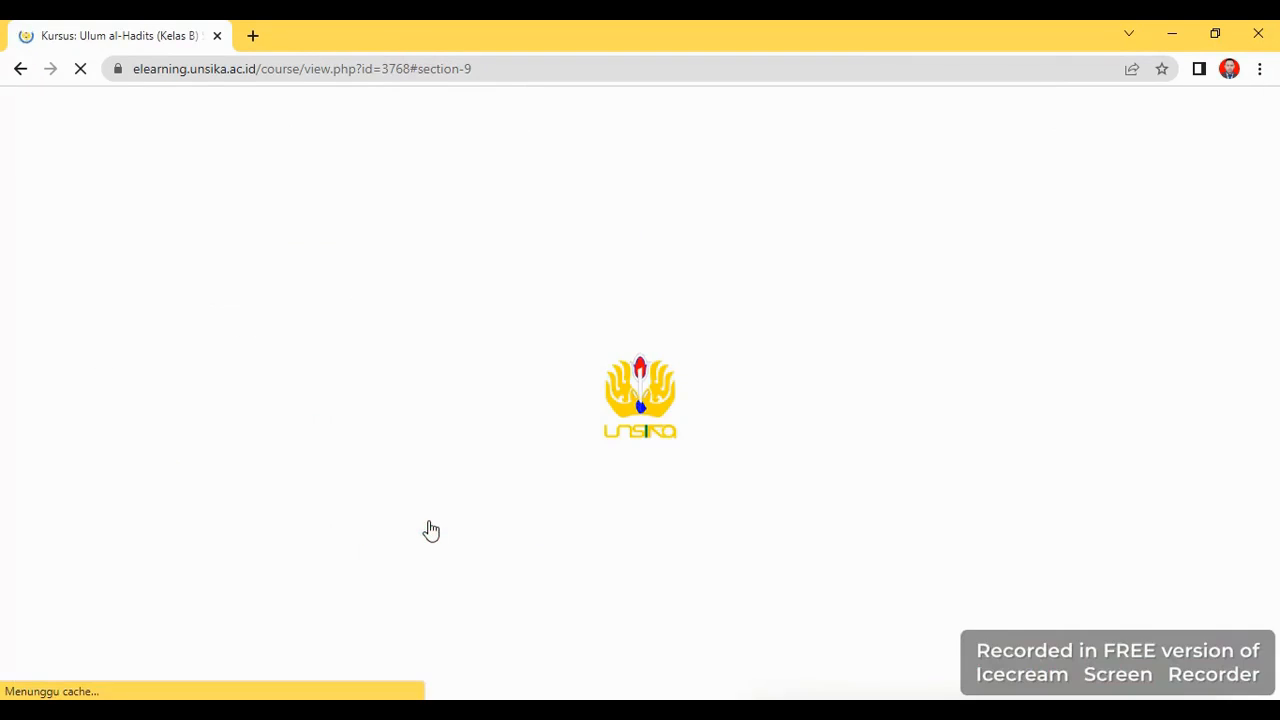
Add a Kuis activity to Pertemuan 9 and name it "UTS Semester Gasal Tahun Akademik 2022/2023"
{"action": "scroll", "coordinate": [423, 429], "scroll_direction": "up", "scroll_amount": 2}
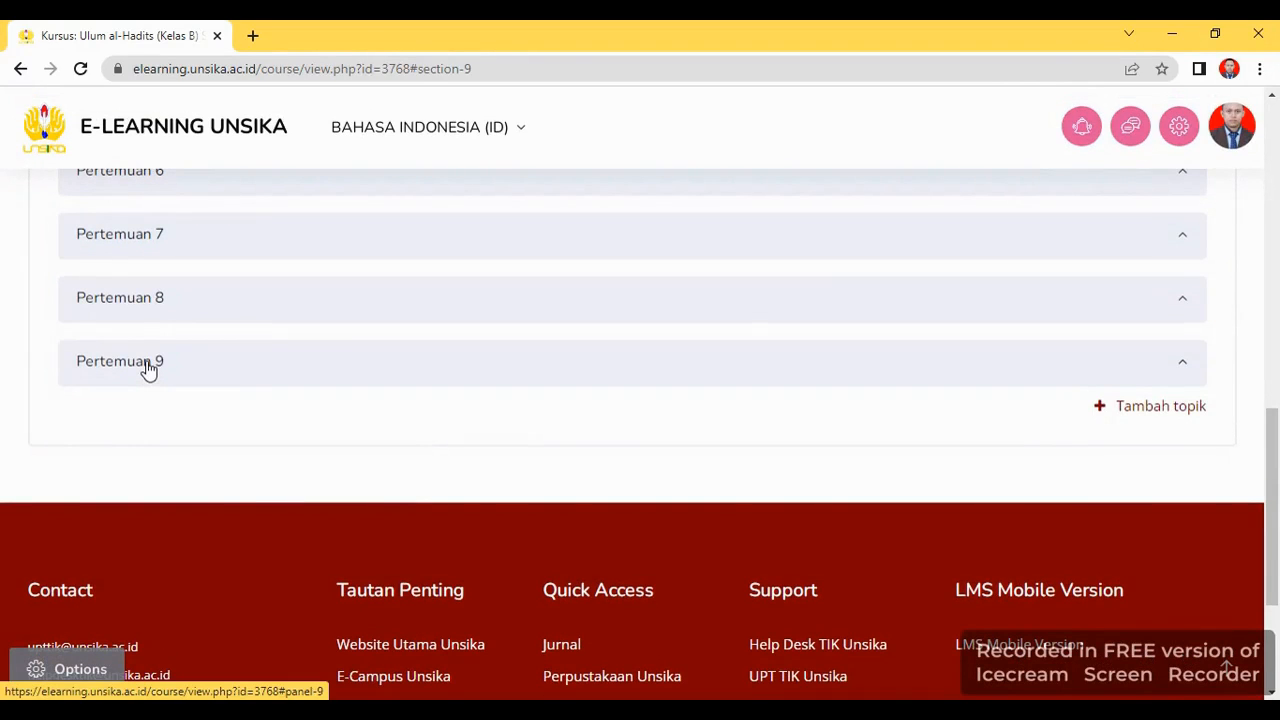
{"action": "left_click", "coordinate": [148, 369]}
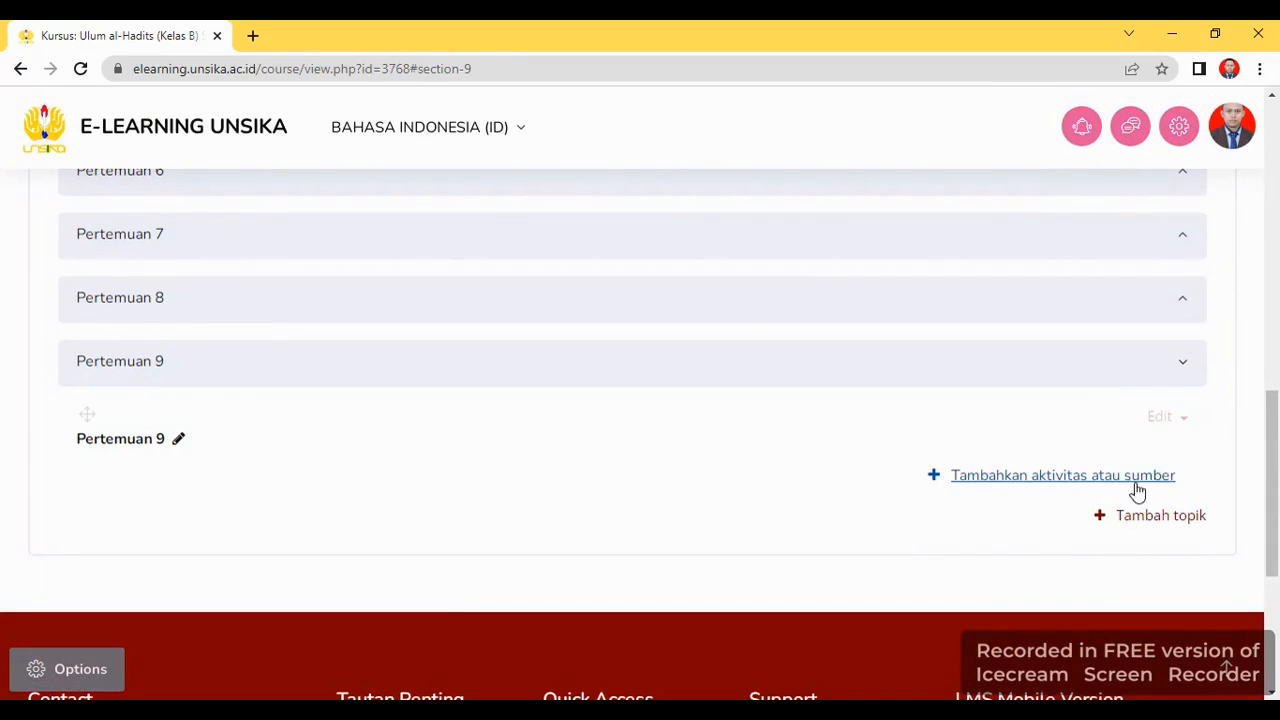
{"action": "left_click", "coordinate": [1061, 480]}
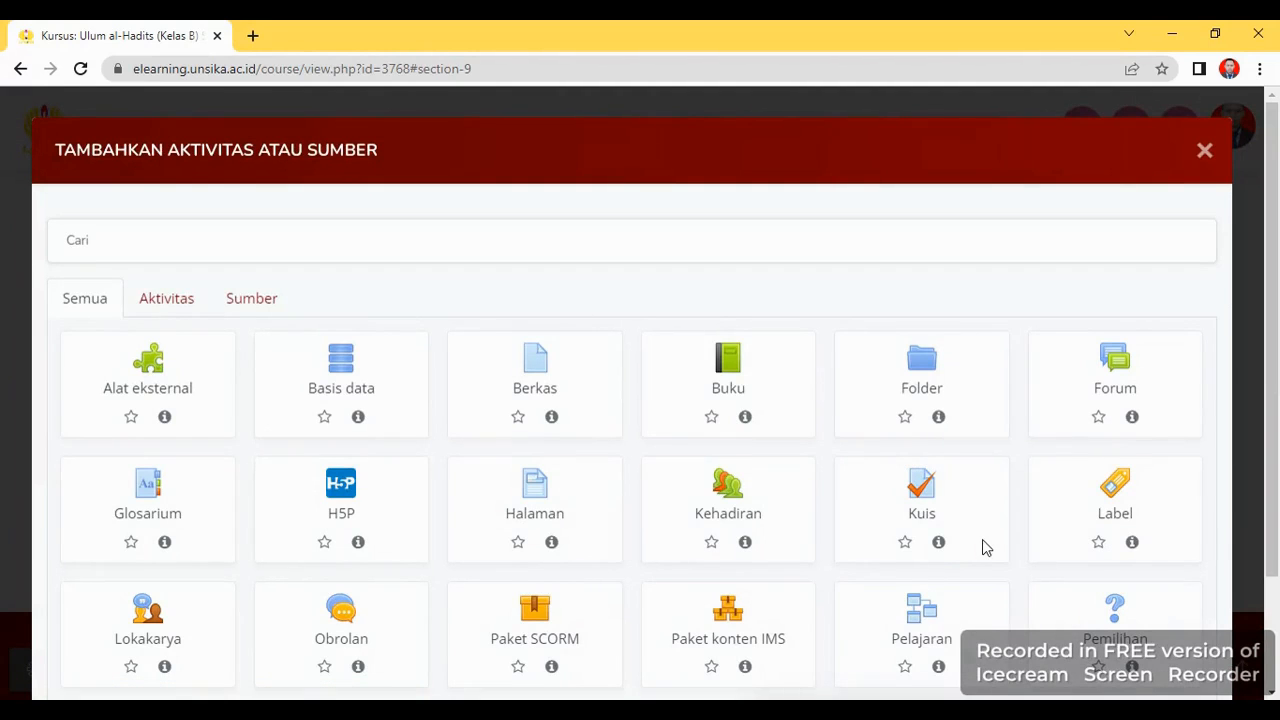
{"action": "scroll", "coordinate": [979, 550], "scroll_direction": "down", "scroll_amount": 1}
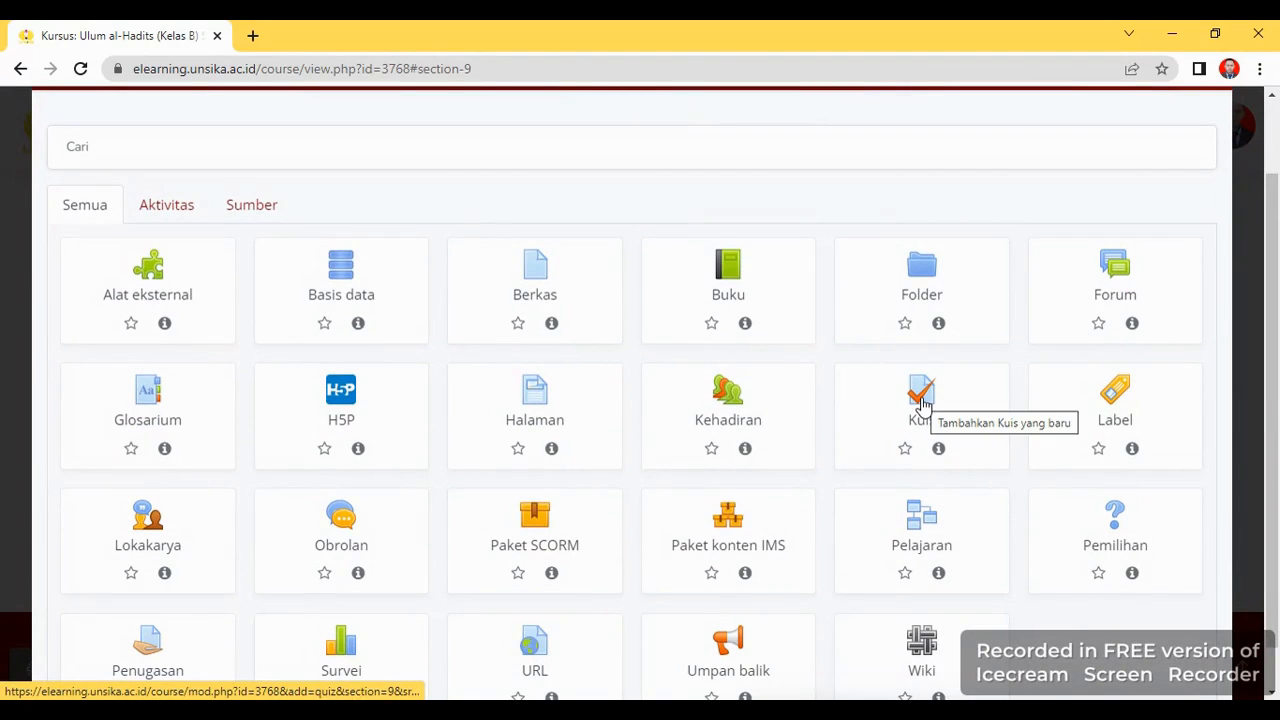
{"action": "left_click", "coordinate": [922, 402]}
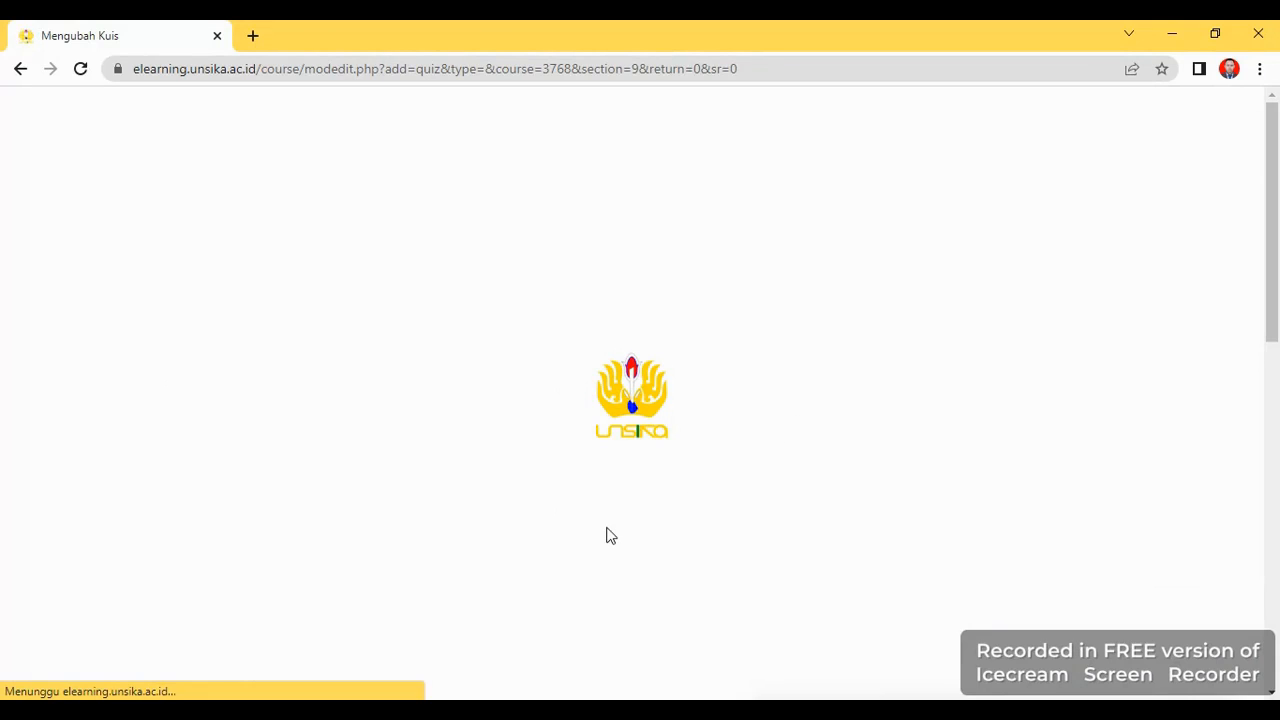
{"action": "scroll", "coordinate": [622, 525], "scroll_direction": "down", "scroll_amount": 4}
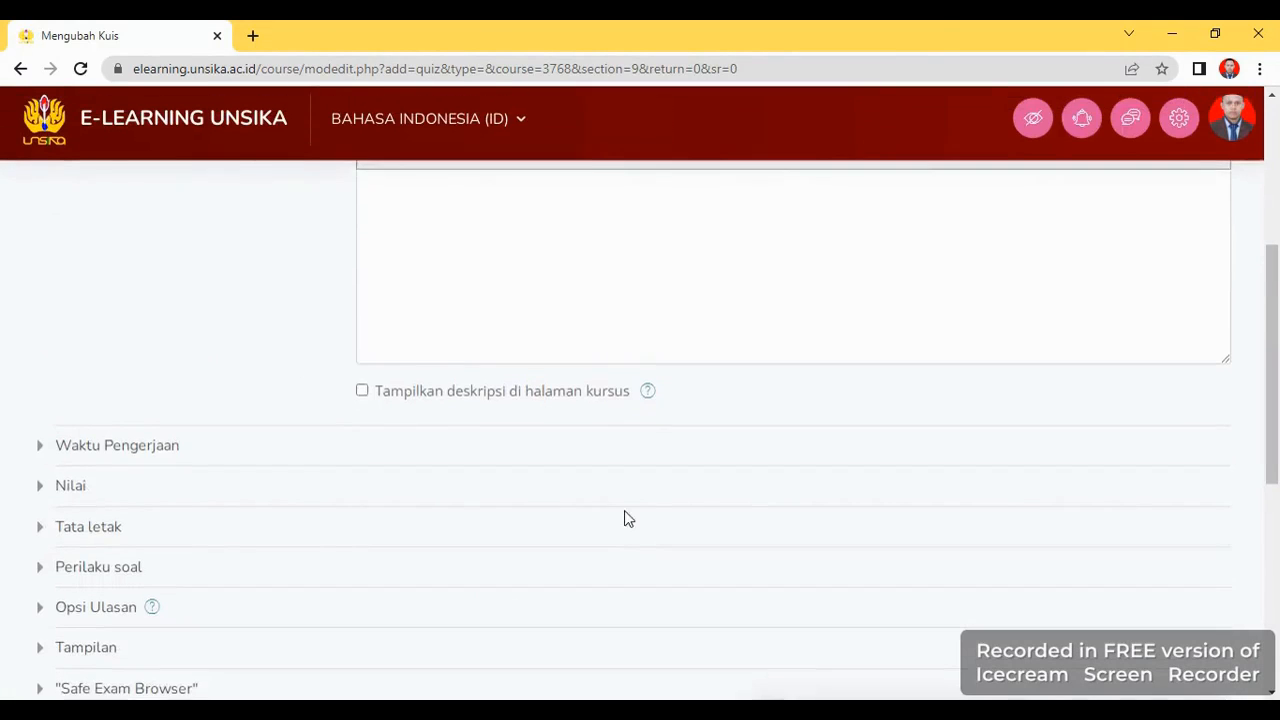
{"action": "scroll", "coordinate": [628, 515], "scroll_direction": "up", "scroll_amount": 2}
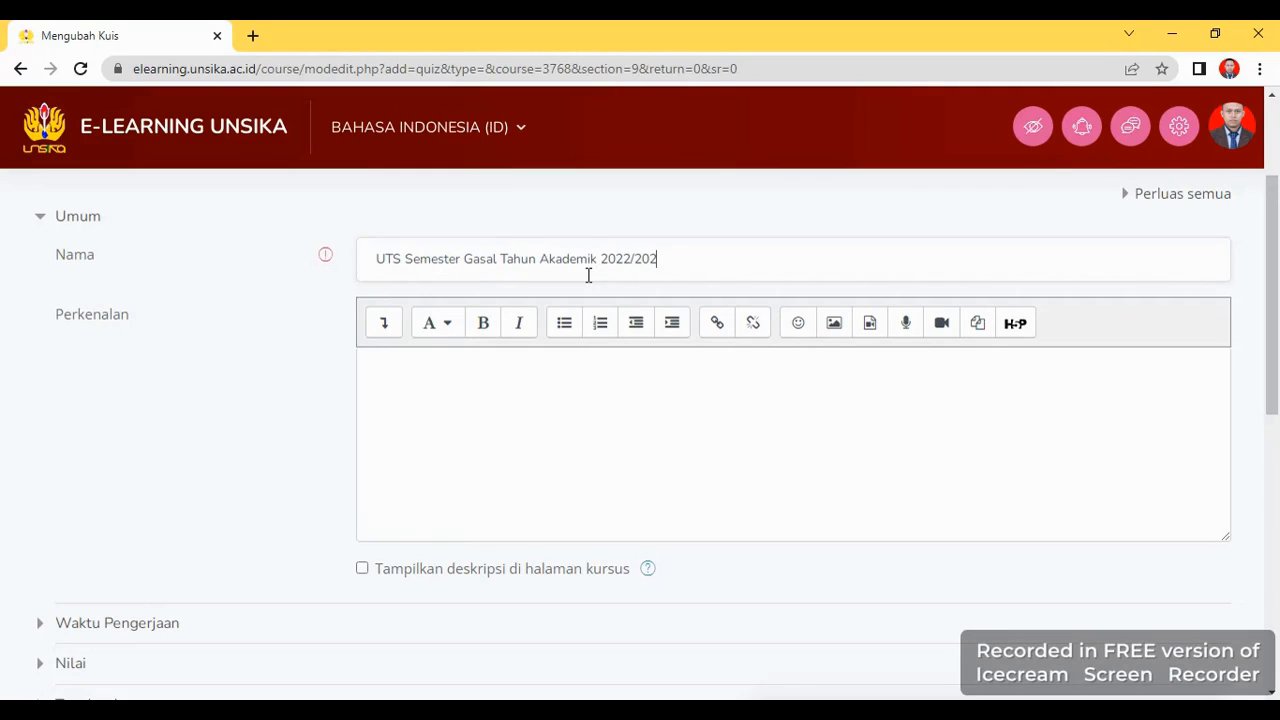
Enable the quiz's start time (Kuis dimulai) under Waktu Pengerjaan and set it to 07:30
{"action": "scroll", "coordinate": [480, 500], "scroll_direction": "down", "scroll_amount": 2}
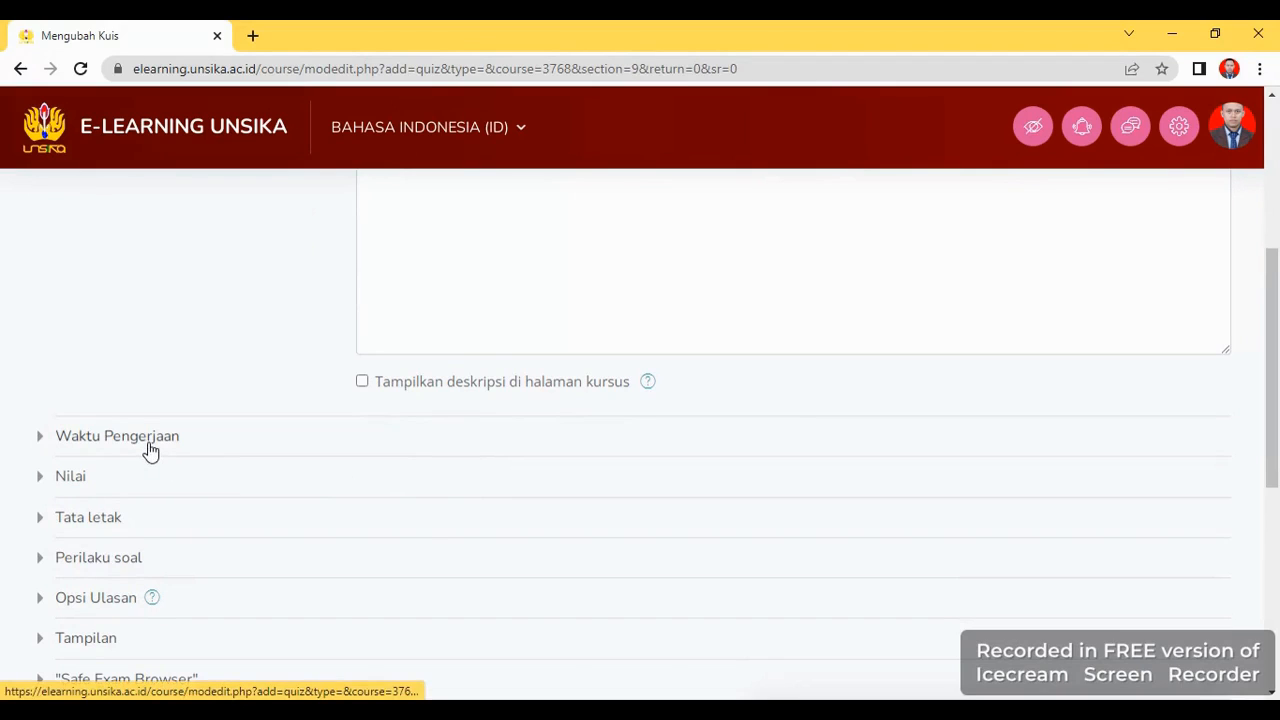
{"action": "left_click", "coordinate": [147, 443]}
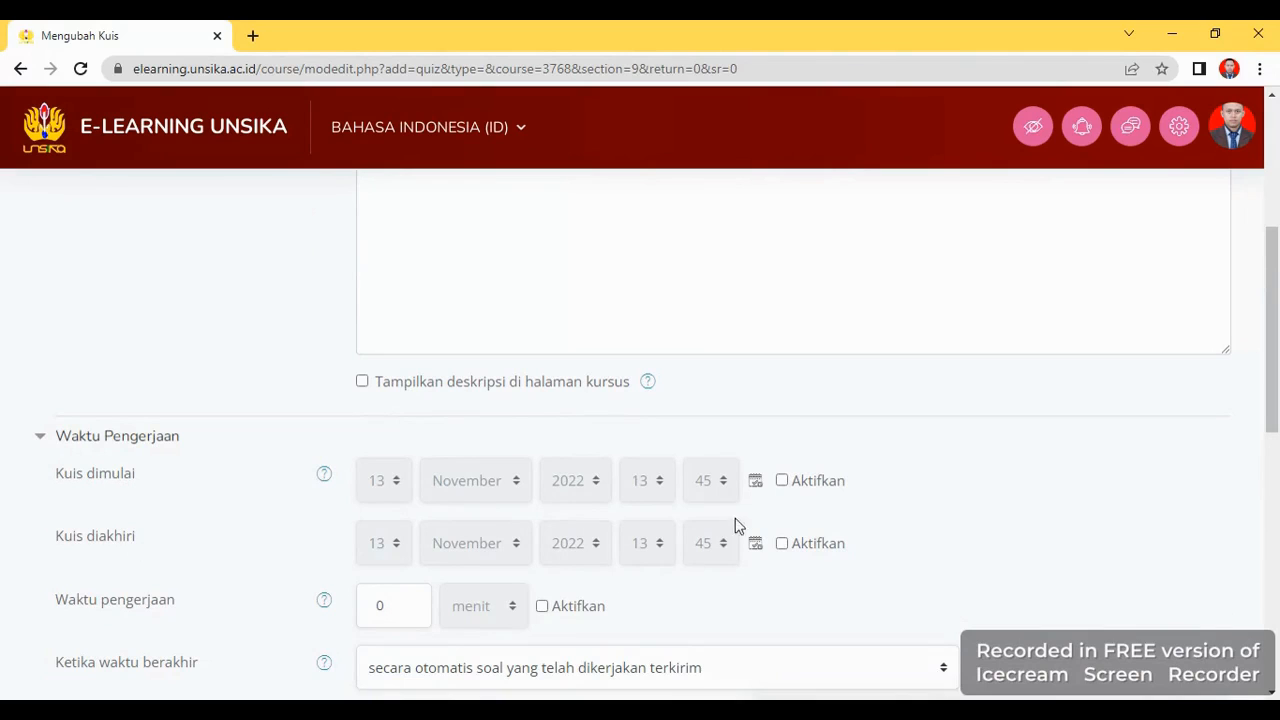
{"action": "left_click", "coordinate": [786, 481]}
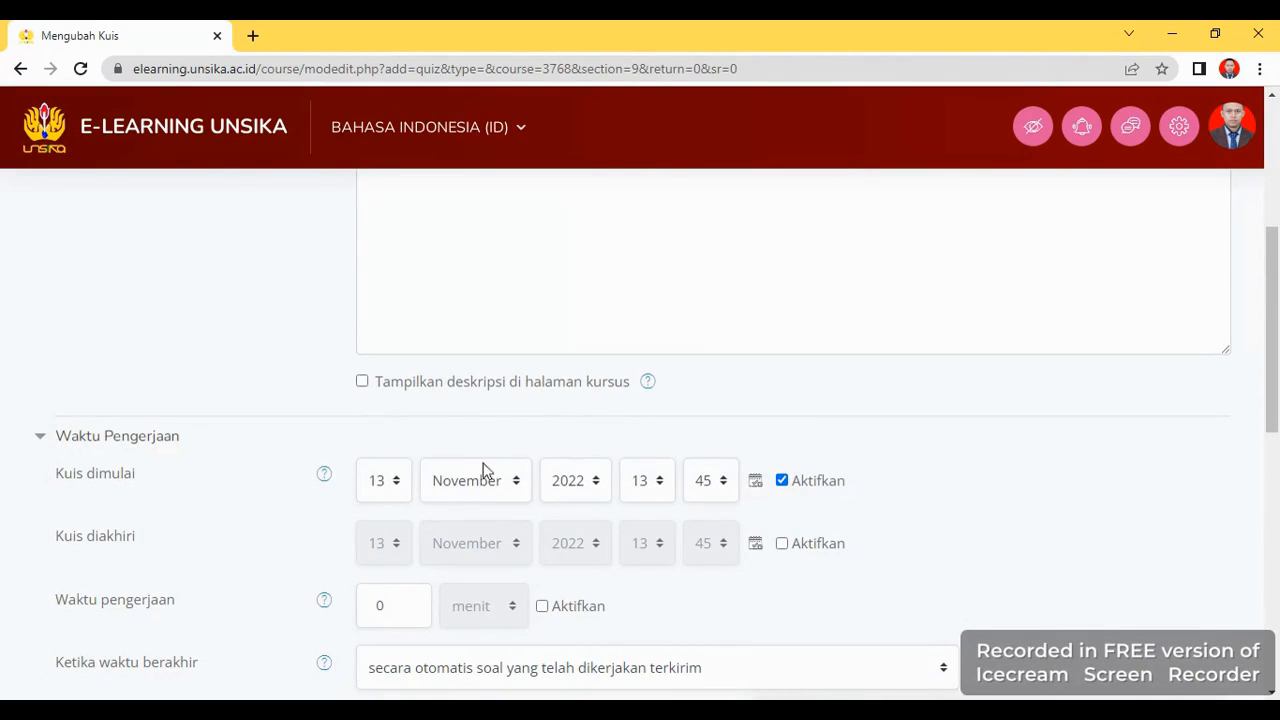
{"action": "left_click", "coordinate": [660, 482]}
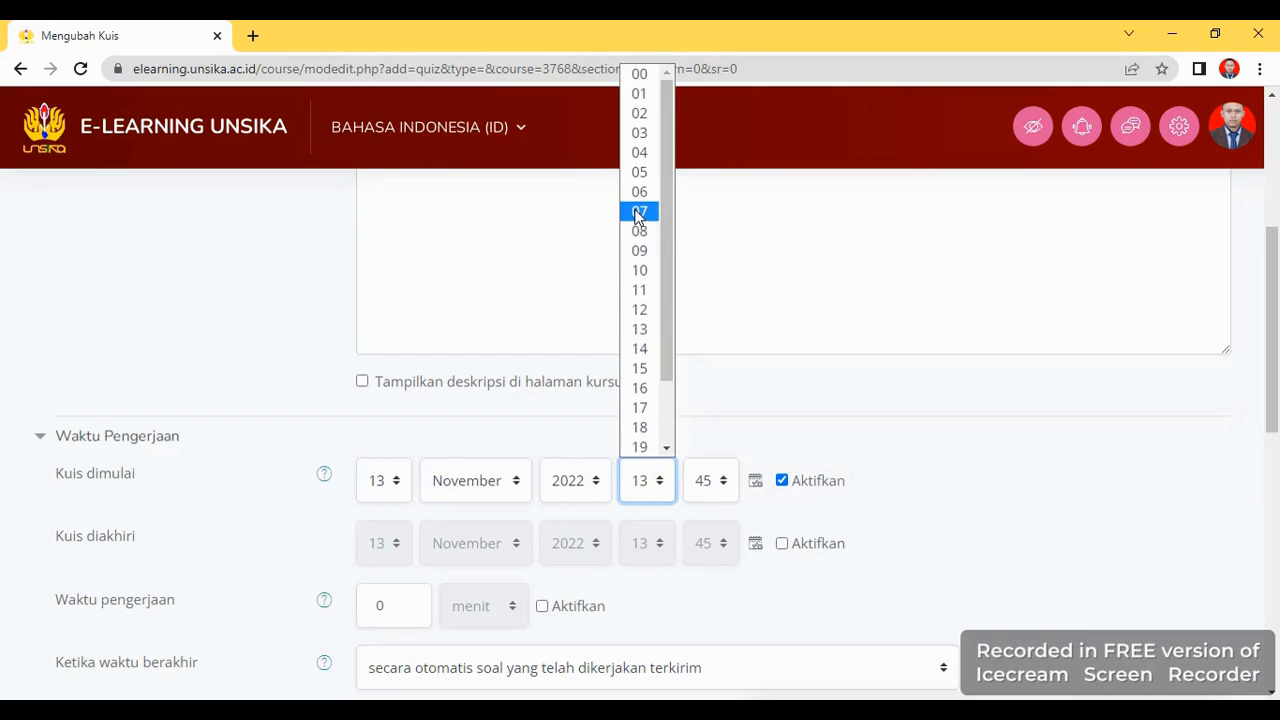
{"action": "left_click", "coordinate": [638, 213]}
{"action": "left_click", "coordinate": [724, 482]}
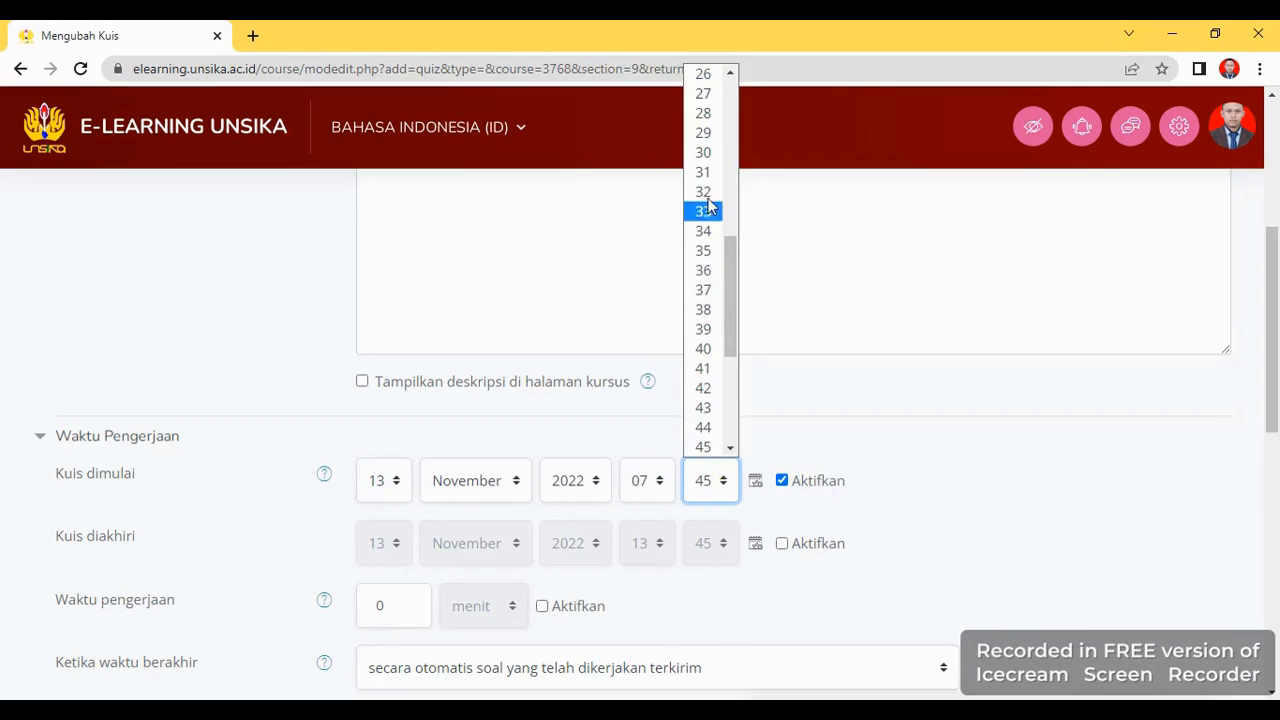
{"action": "left_click", "coordinate": [702, 152]}
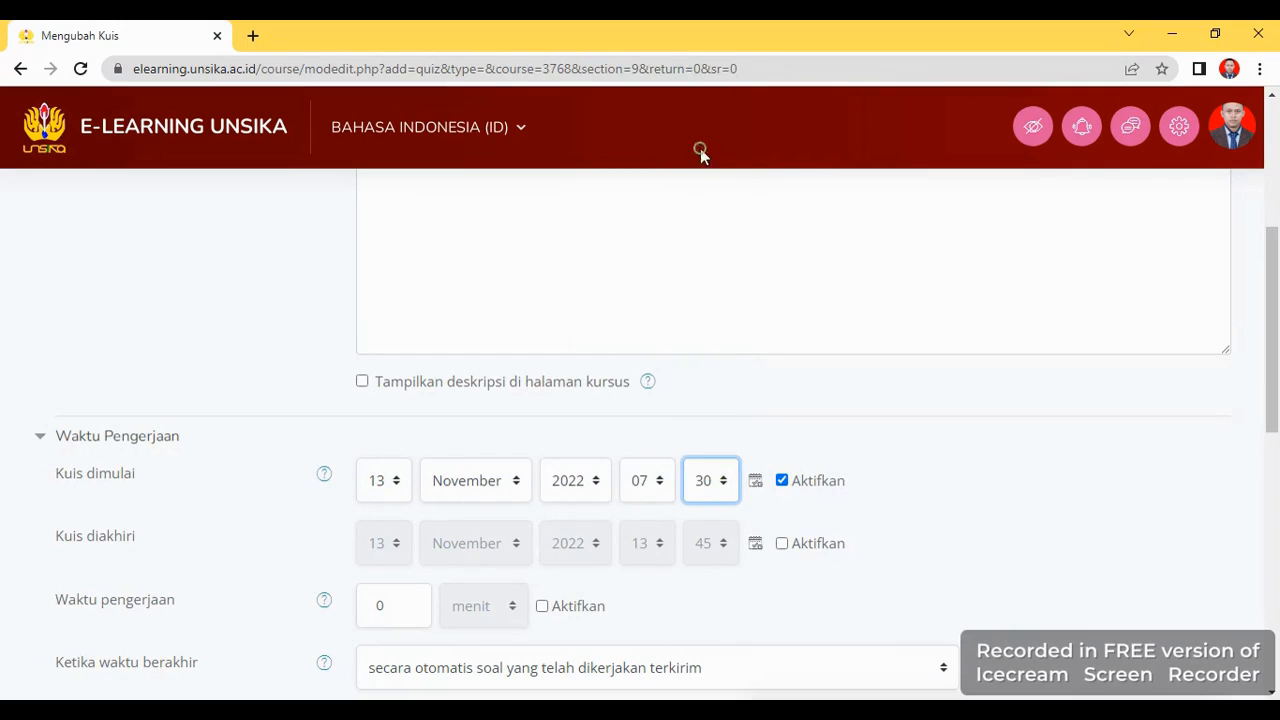
Enable the quiz's end time (Kuis diakhiri) and set it to 09:10
{"action": "left_click", "coordinate": [790, 547]}
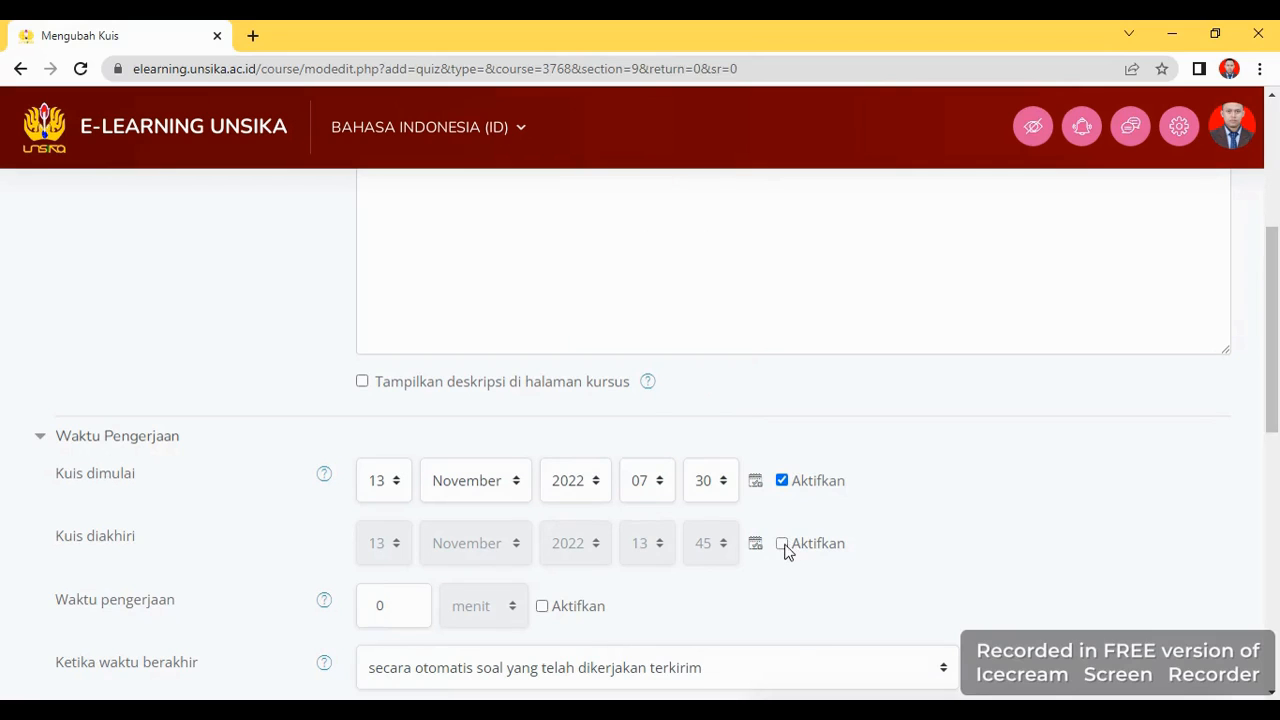
{"action": "left_click", "coordinate": [658, 547]}
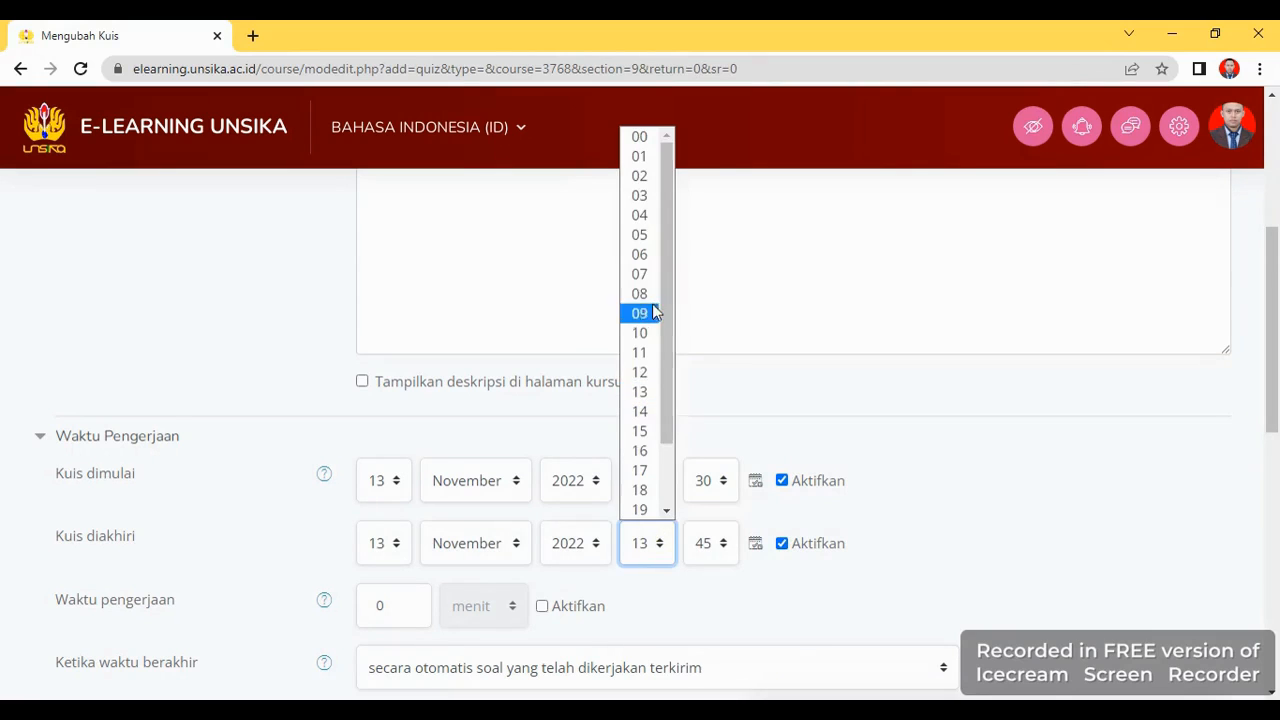
{"action": "left_click", "coordinate": [646, 310]}
{"action": "left_click", "coordinate": [720, 548]}
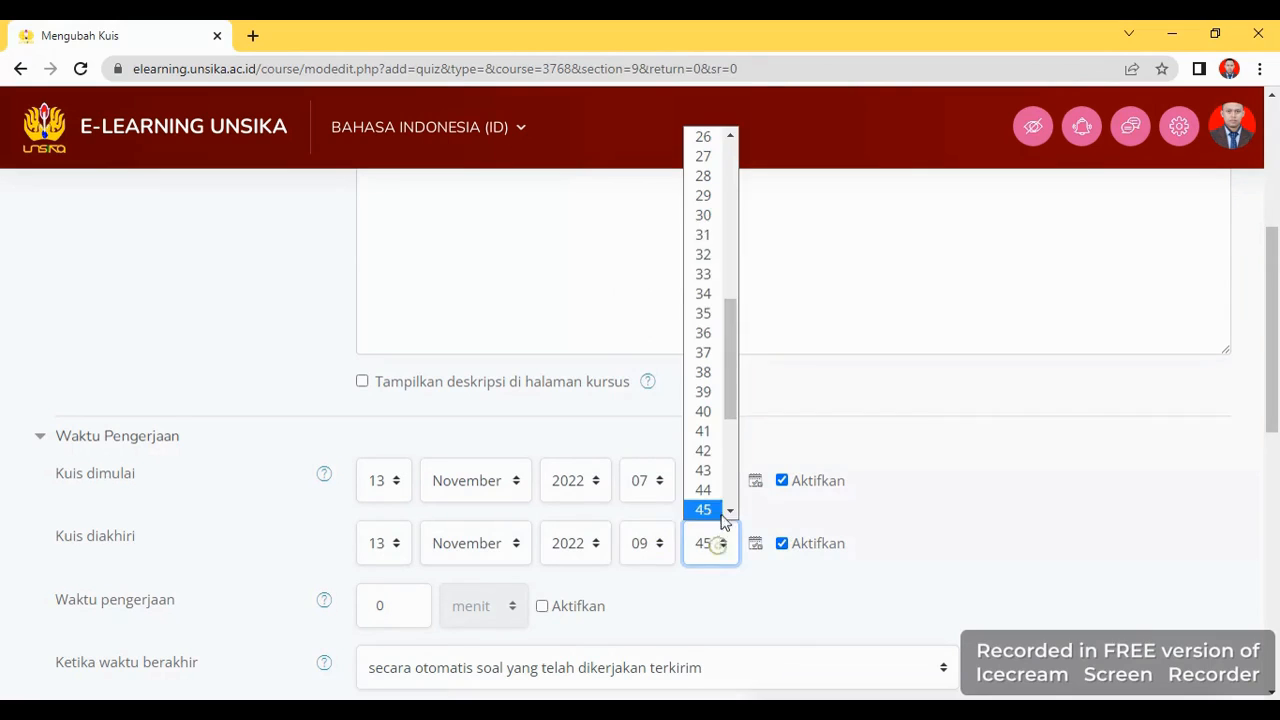
{"action": "scroll", "coordinate": [703, 230], "scroll_direction": "up", "scroll_amount": 4}
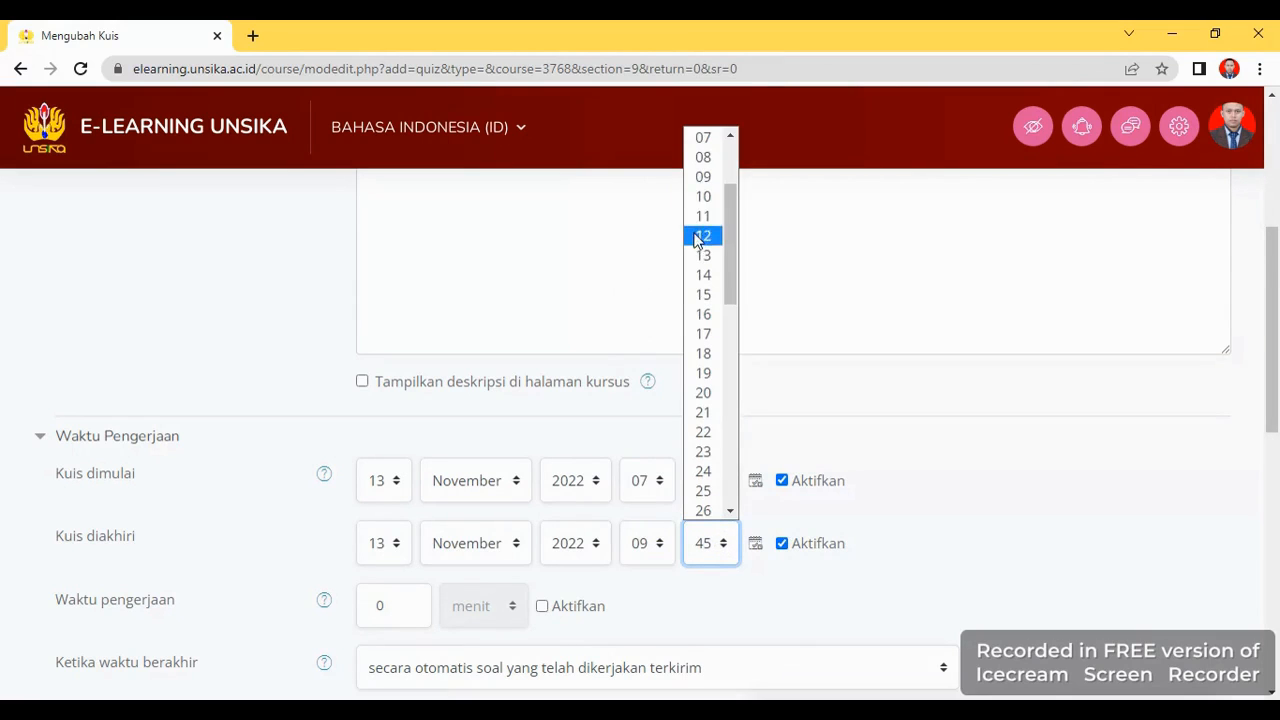
{"action": "left_click", "coordinate": [704, 193]}
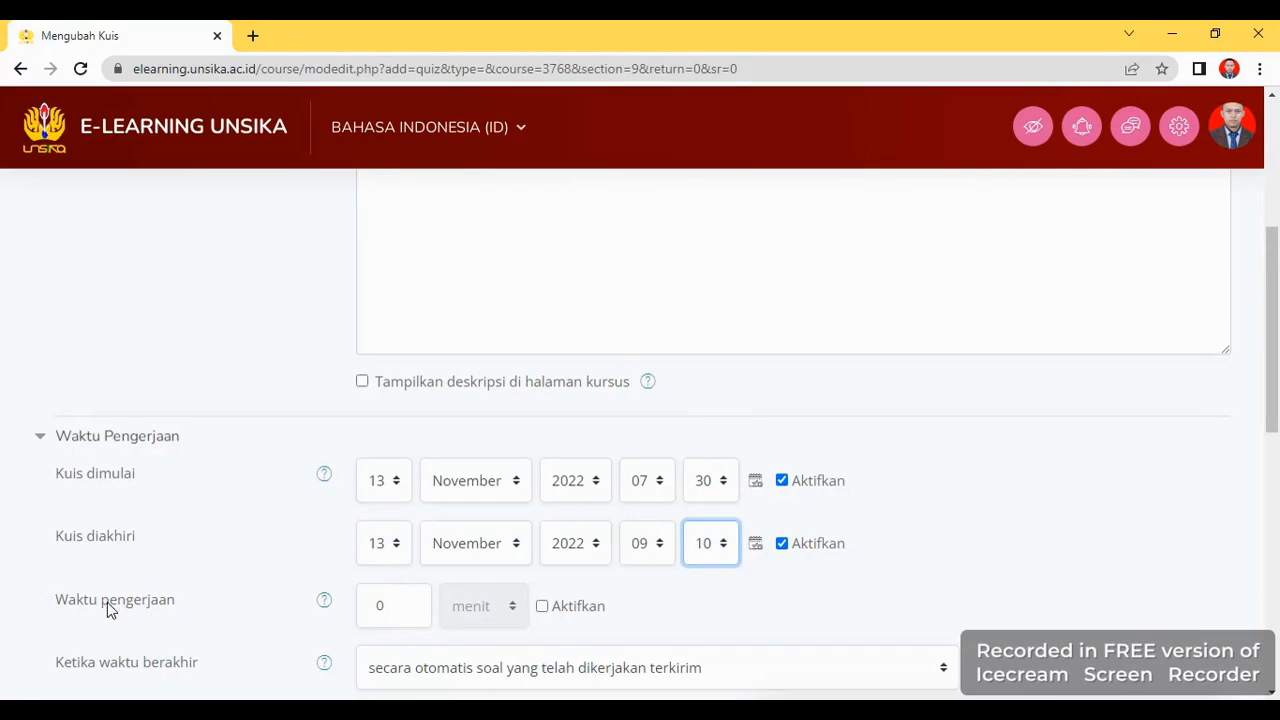
Enable the quiz time limit (Waktu pengerjaan) at 60 minutes, then save and display the quiz
{"action": "left_click", "coordinate": [542, 607]}
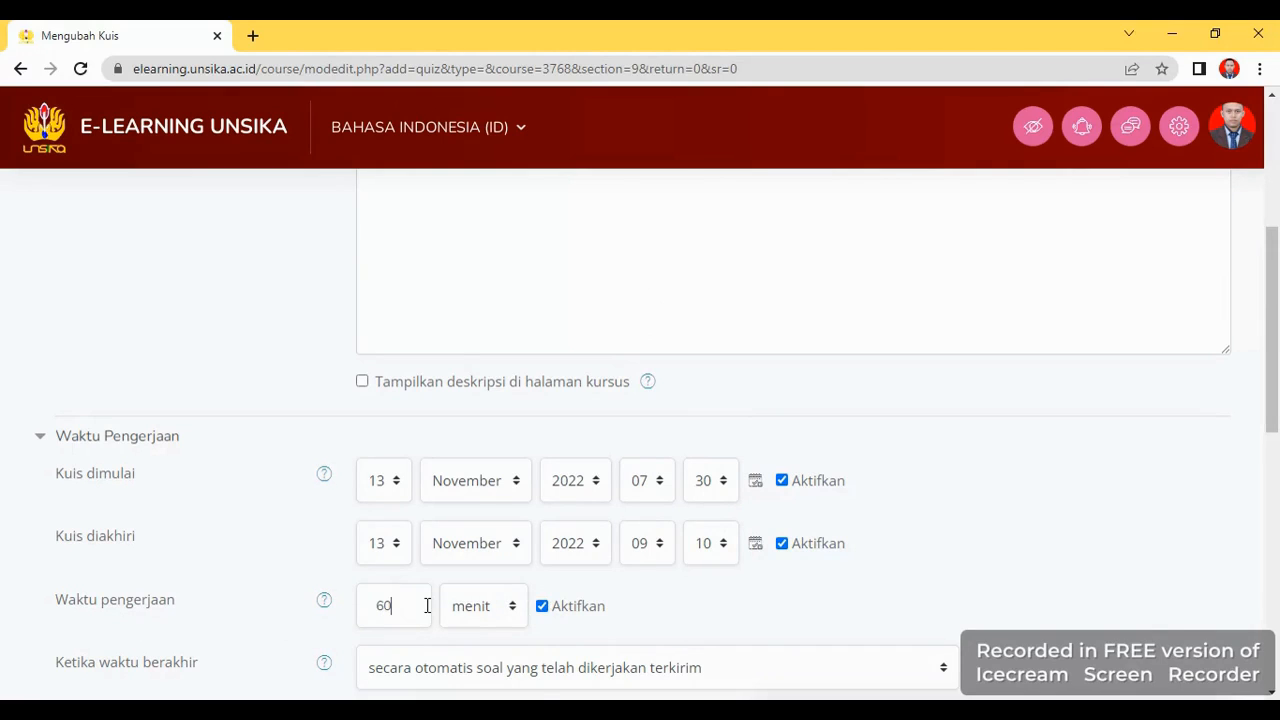
{"action": "scroll", "coordinate": [522, 612], "scroll_direction": "down", "scroll_amount": 1}
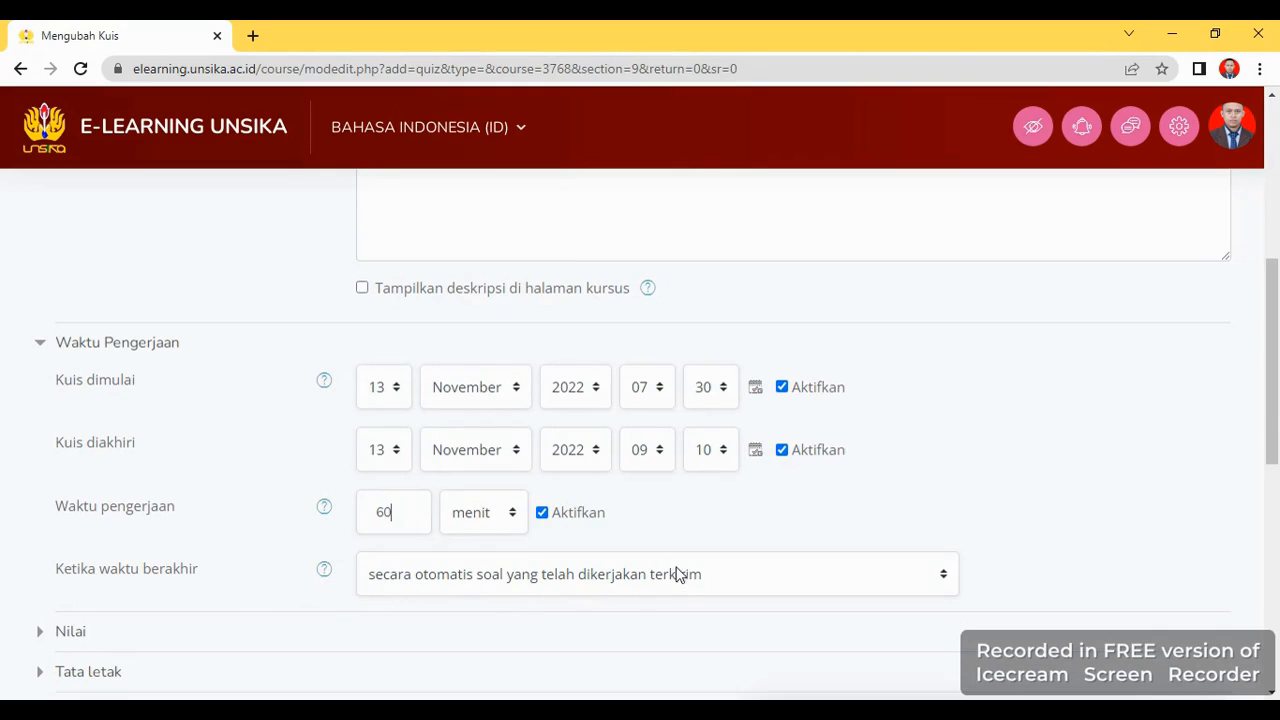
{"action": "scroll", "coordinate": [714, 591], "scroll_direction": "down", "scroll_amount": 1}
{"action": "scroll", "coordinate": [590, 560], "scroll_direction": "down", "scroll_amount": 6}
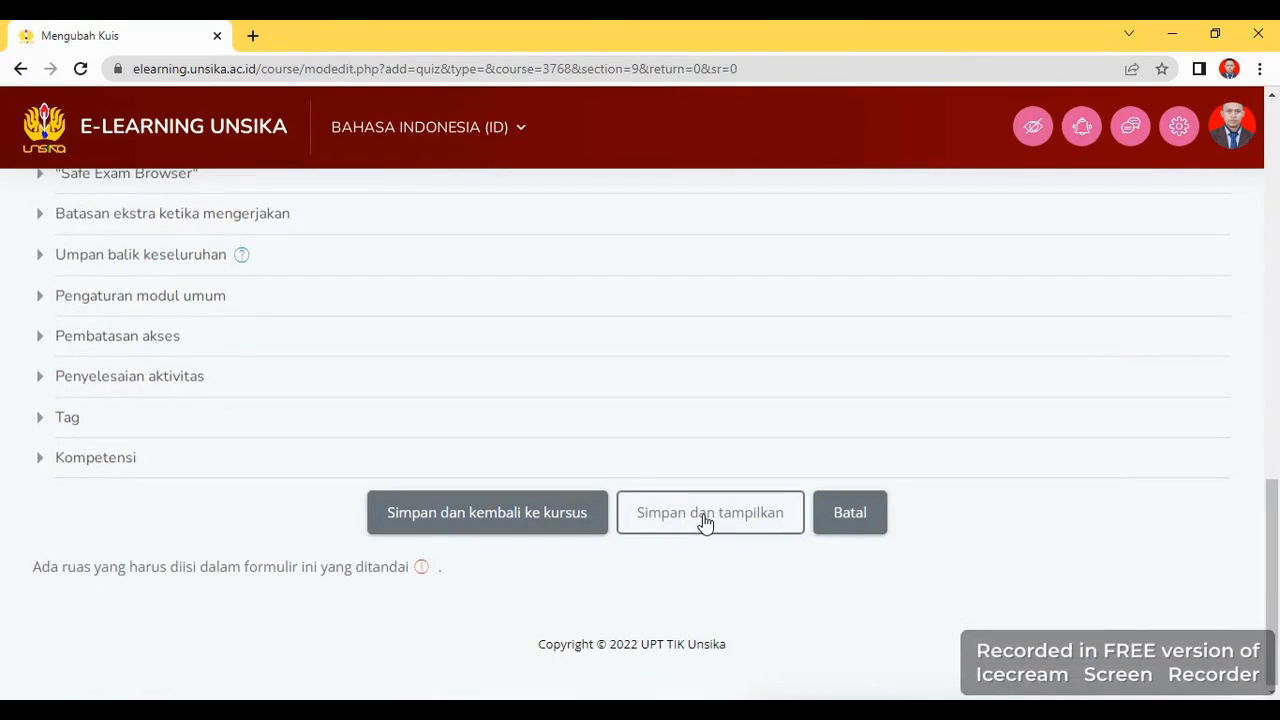
{"action": "left_click", "coordinate": [704, 518]}
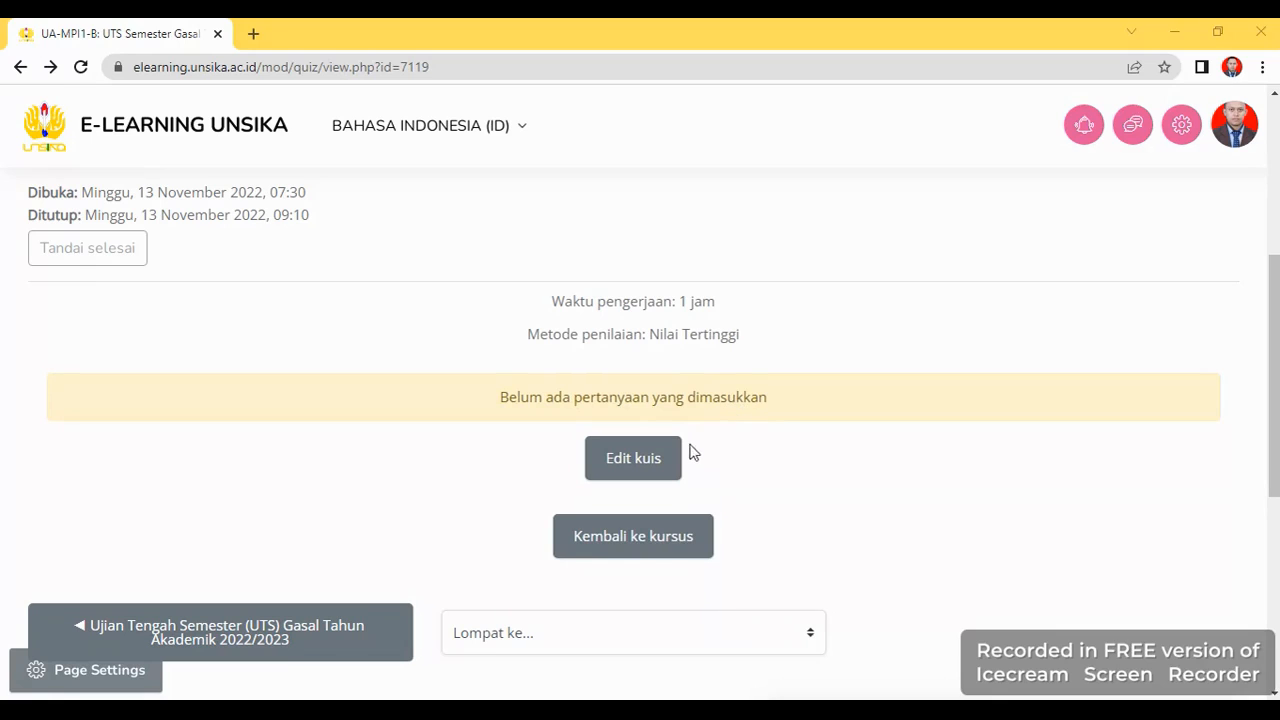
Open the quiz for editing and save a maximum grade (Nilai maksimum) of 100,00
{"action": "left_click", "coordinate": [636, 470]}
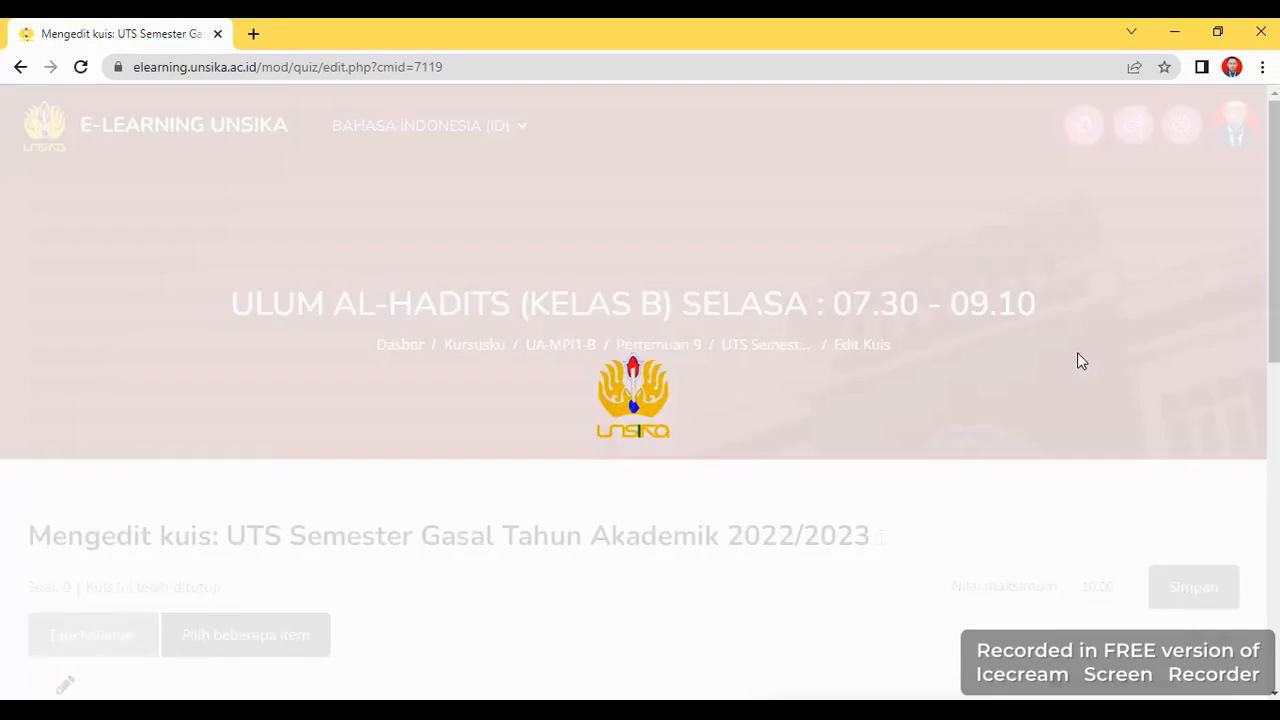
{"action": "scroll", "coordinate": [1130, 483], "scroll_direction": "down", "scroll_amount": 2}
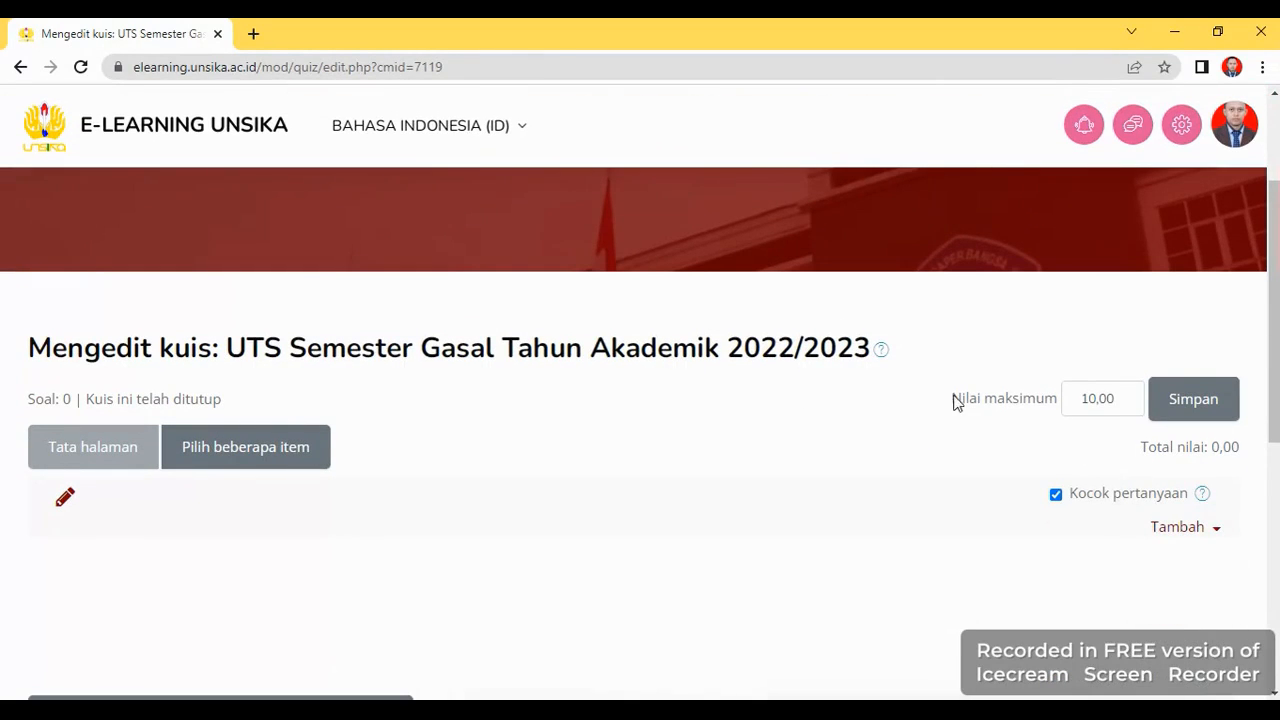
{"action": "left_click", "coordinate": [1090, 397]}
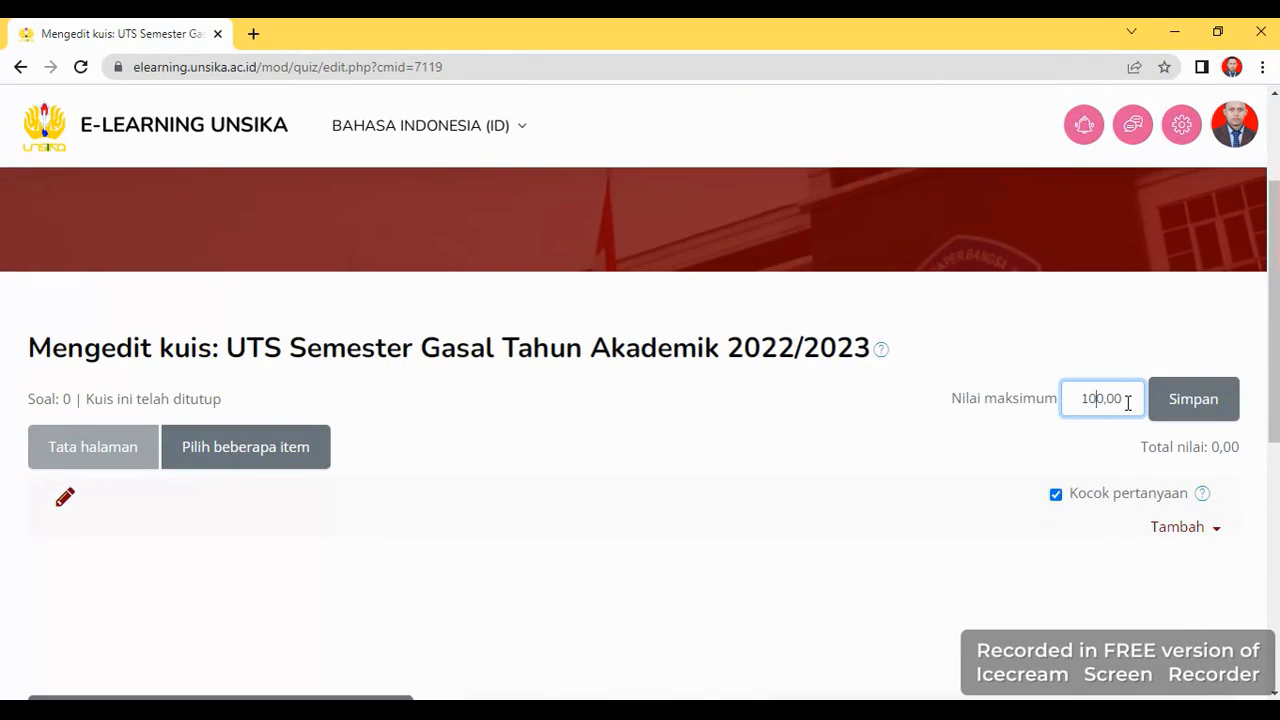
{"action": "left_click", "coordinate": [1188, 405]}
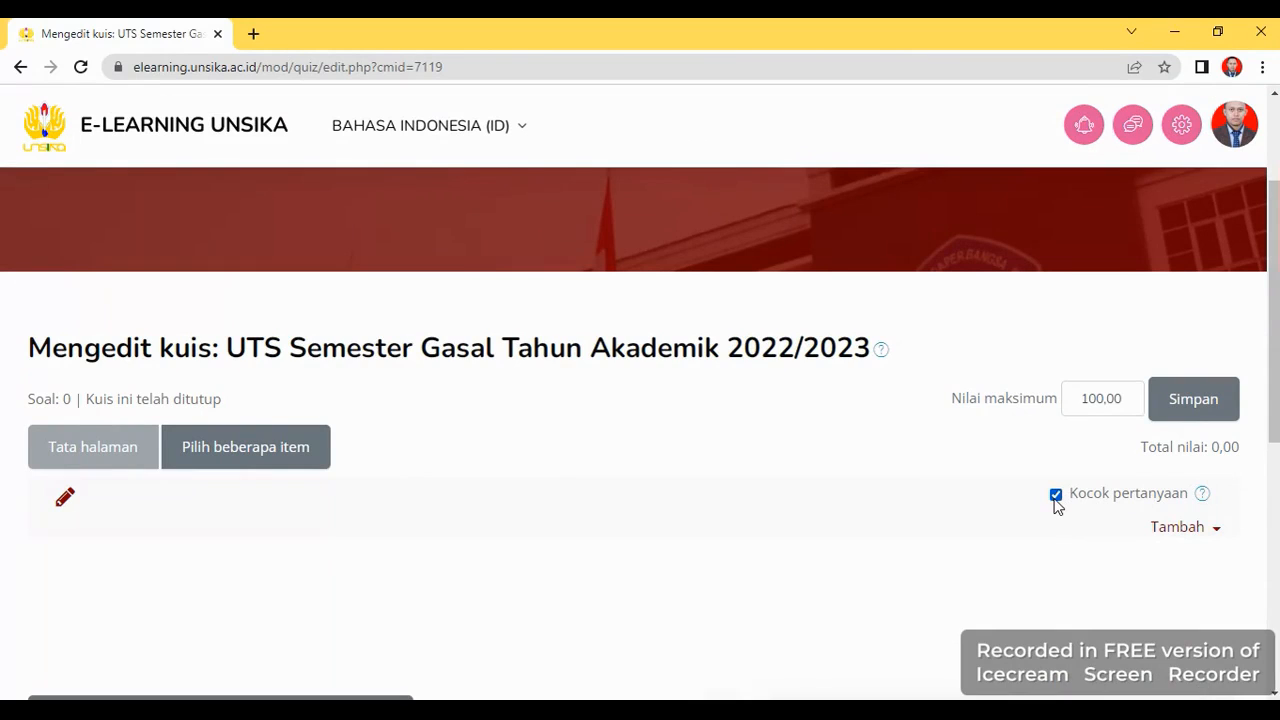
Add a new question of type Pilihan ganda to the quiz
{"action": "left_click", "coordinate": [1213, 534]}
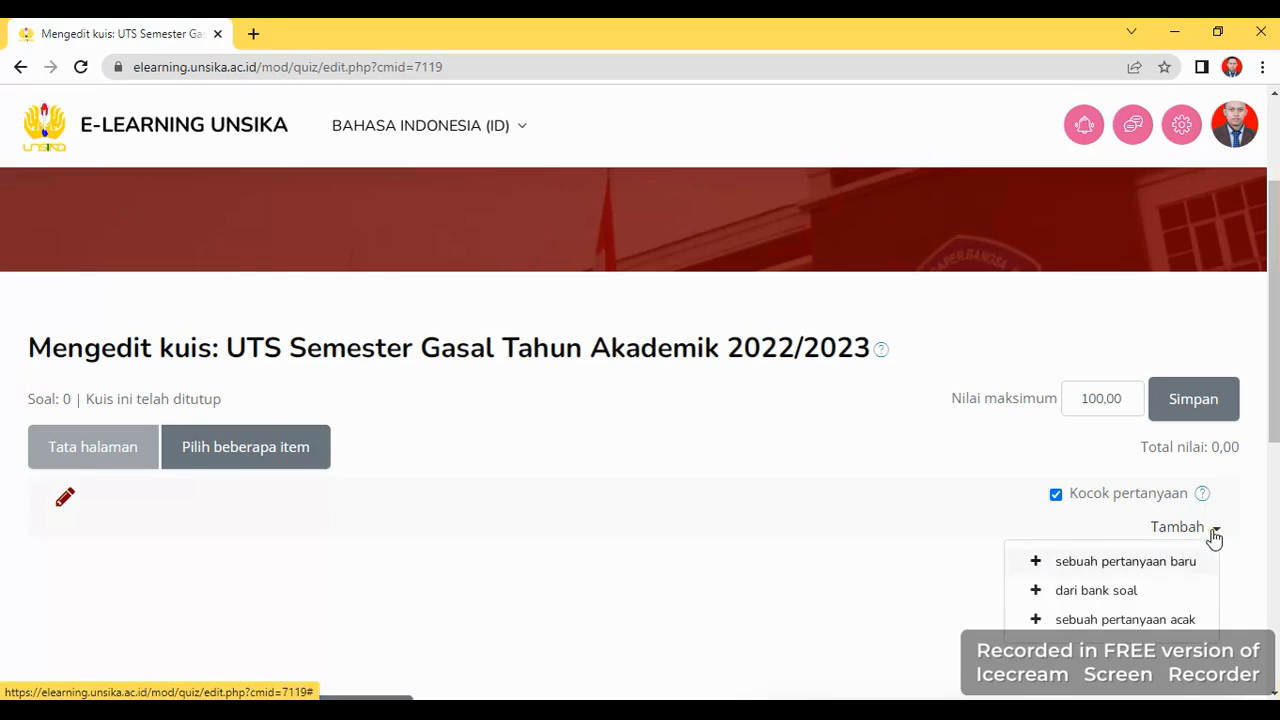
{"action": "left_click", "coordinate": [1120, 564]}
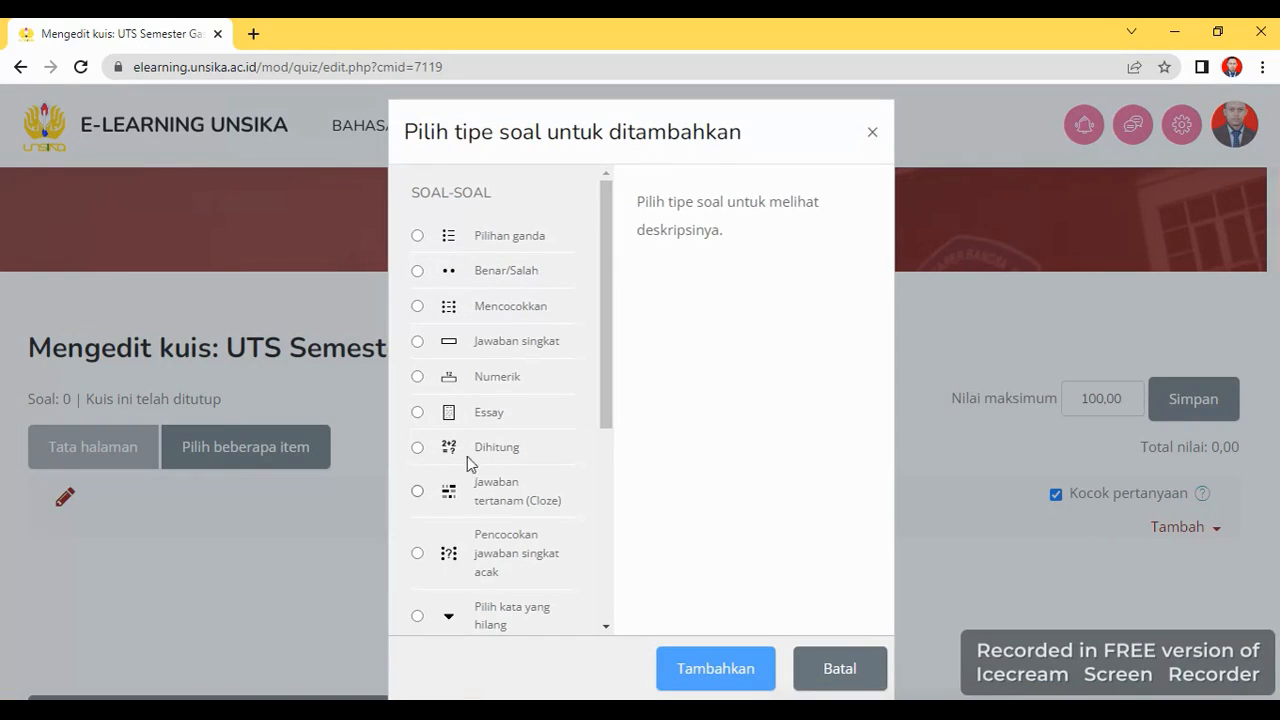
{"action": "left_click", "coordinate": [418, 237]}
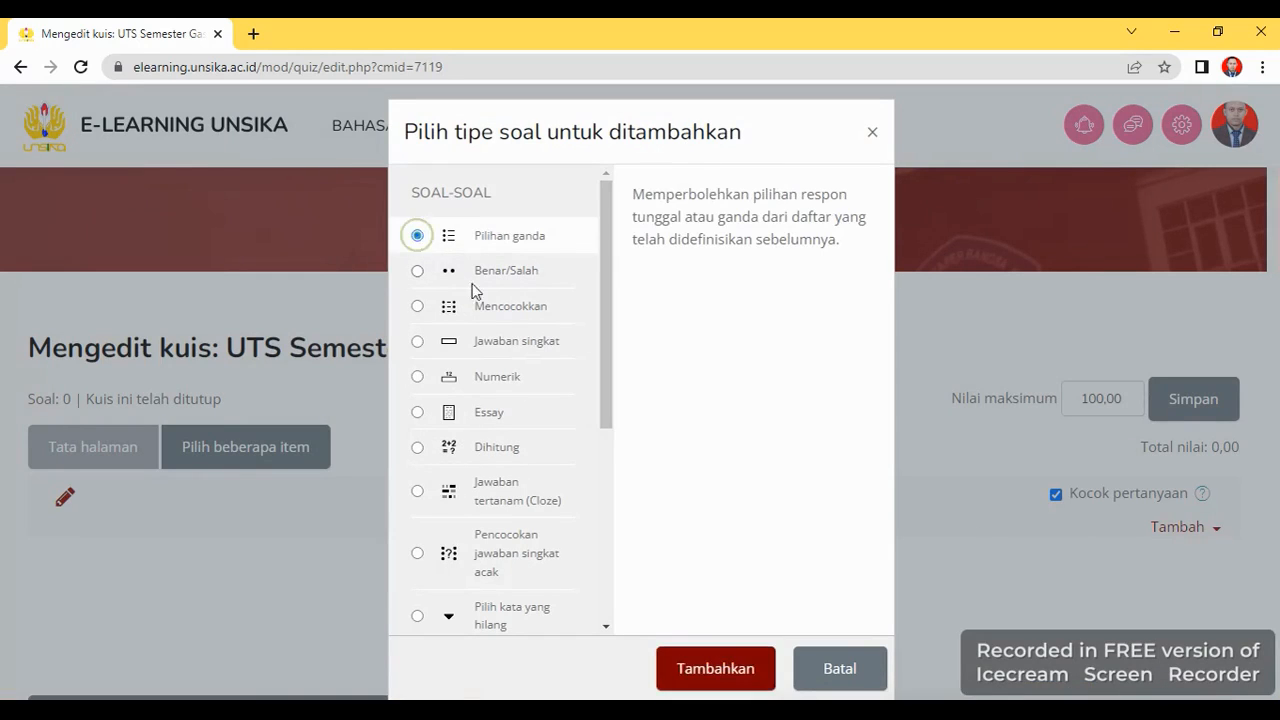
{"action": "left_click", "coordinate": [714, 677]}
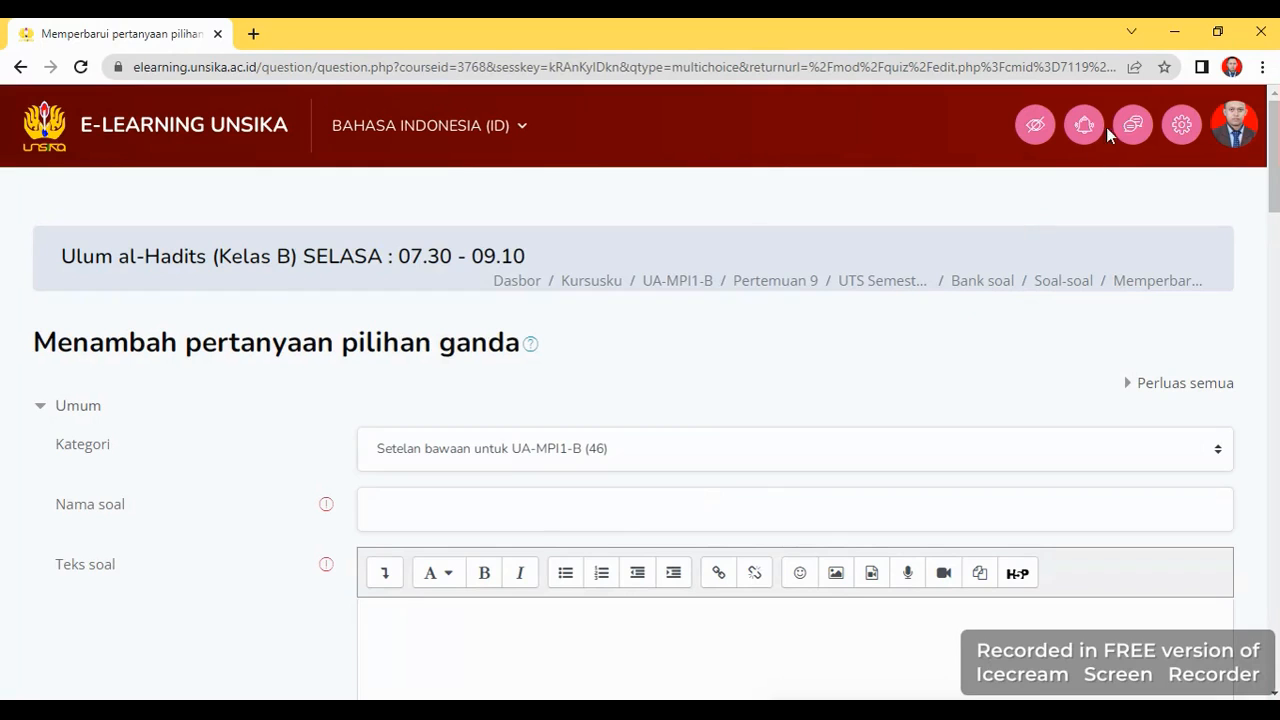
Shrink the browser window and bring up the Soal UTS Word document beside it, showing question 1
{"action": "left_click", "coordinate": [1218, 37]}
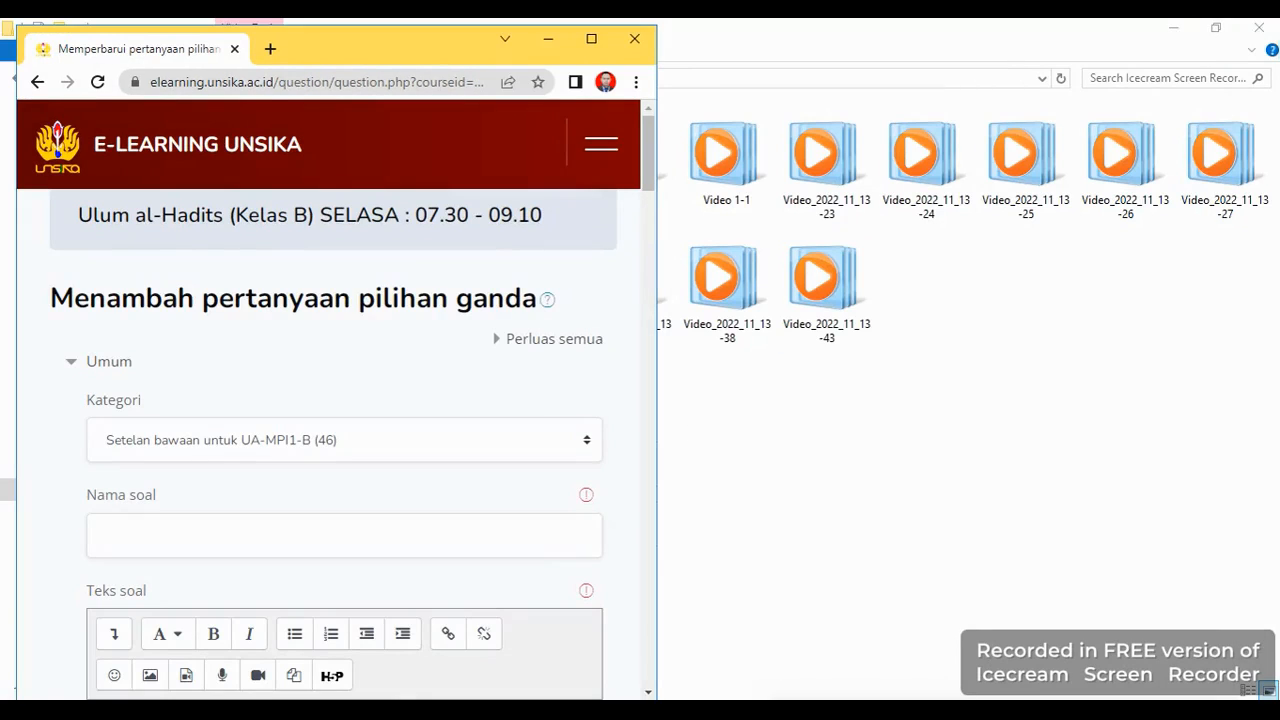
{"action": "left_click", "coordinate": [252, 710]}
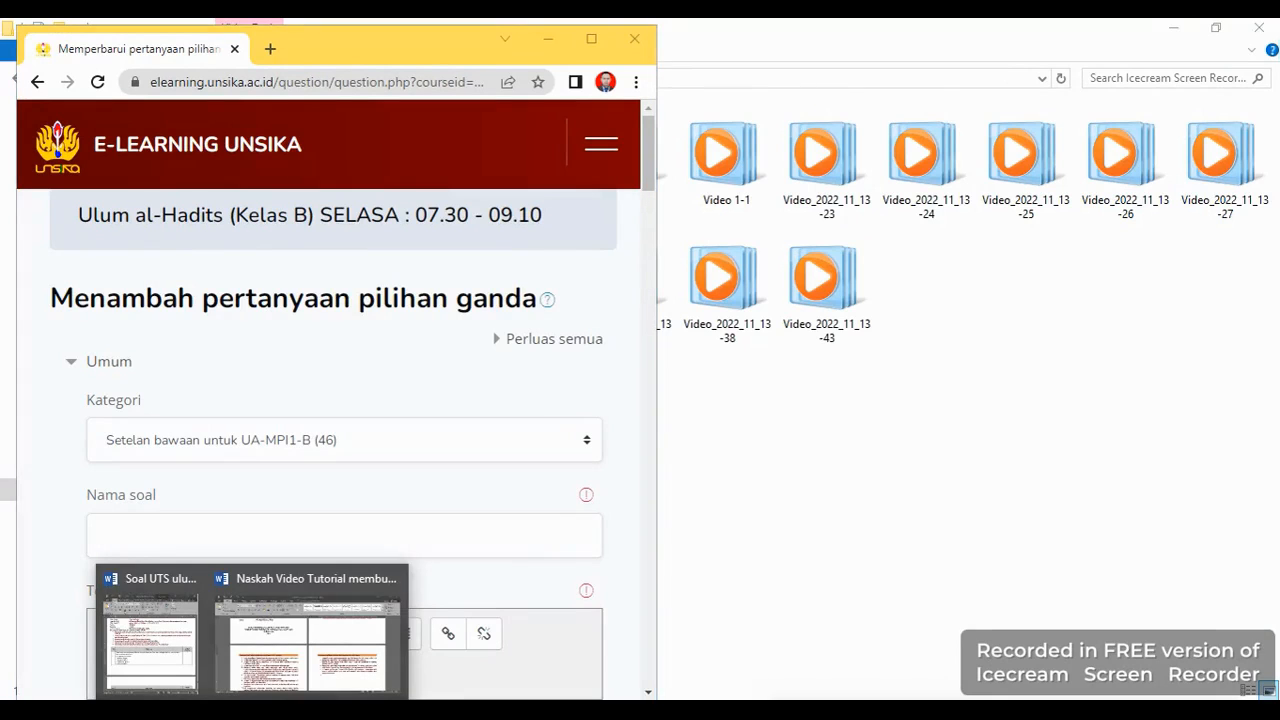
{"action": "left_click", "coordinate": [160, 677]}
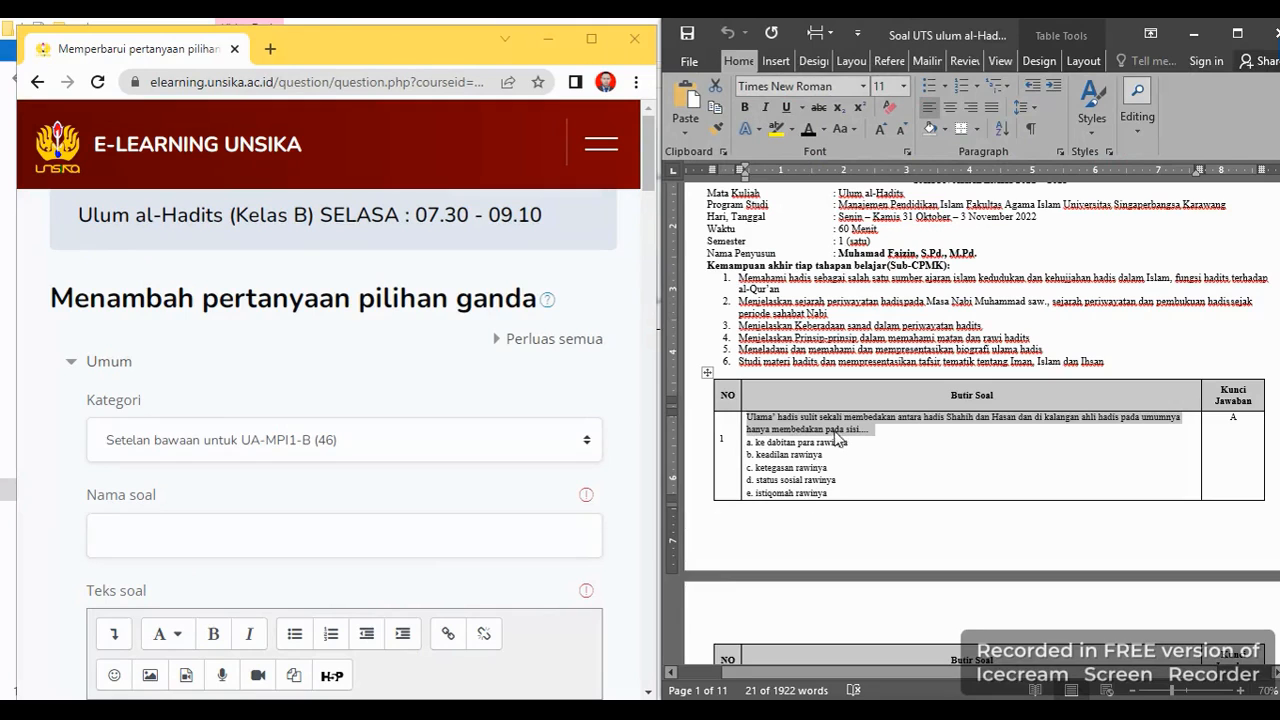
{"action": "scroll", "coordinate": [848, 440], "scroll_direction": "down", "scroll_amount": 2}
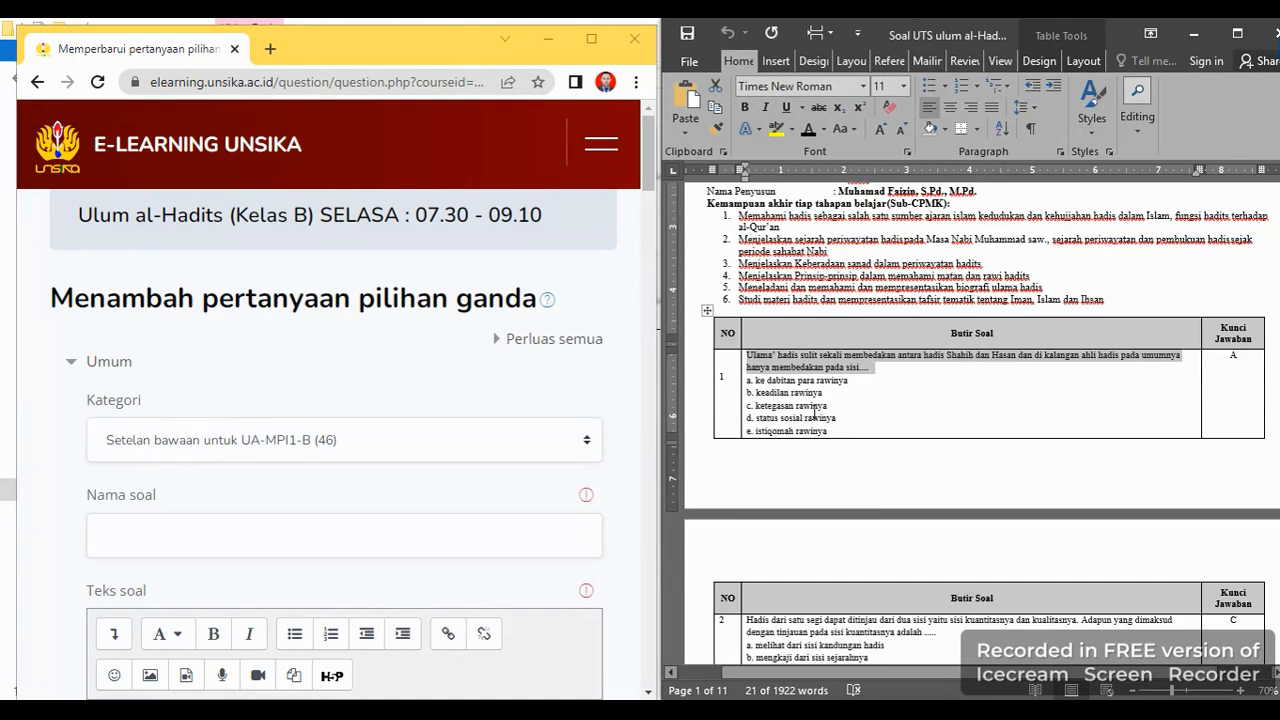
Name the question 1 and copy the first question's text from the Word document into Teks soal
{"action": "left_click", "coordinate": [120, 534]}
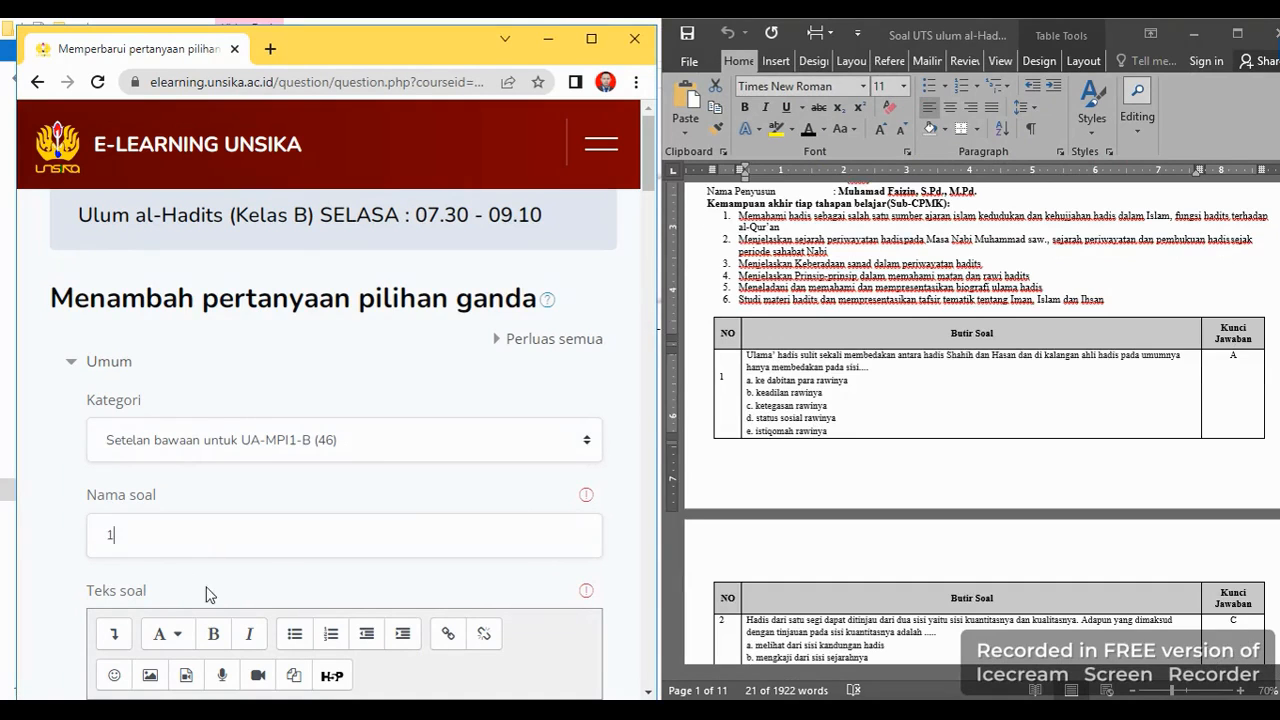
{"action": "scroll", "coordinate": [250, 575], "scroll_direction": "down", "scroll_amount": 1}
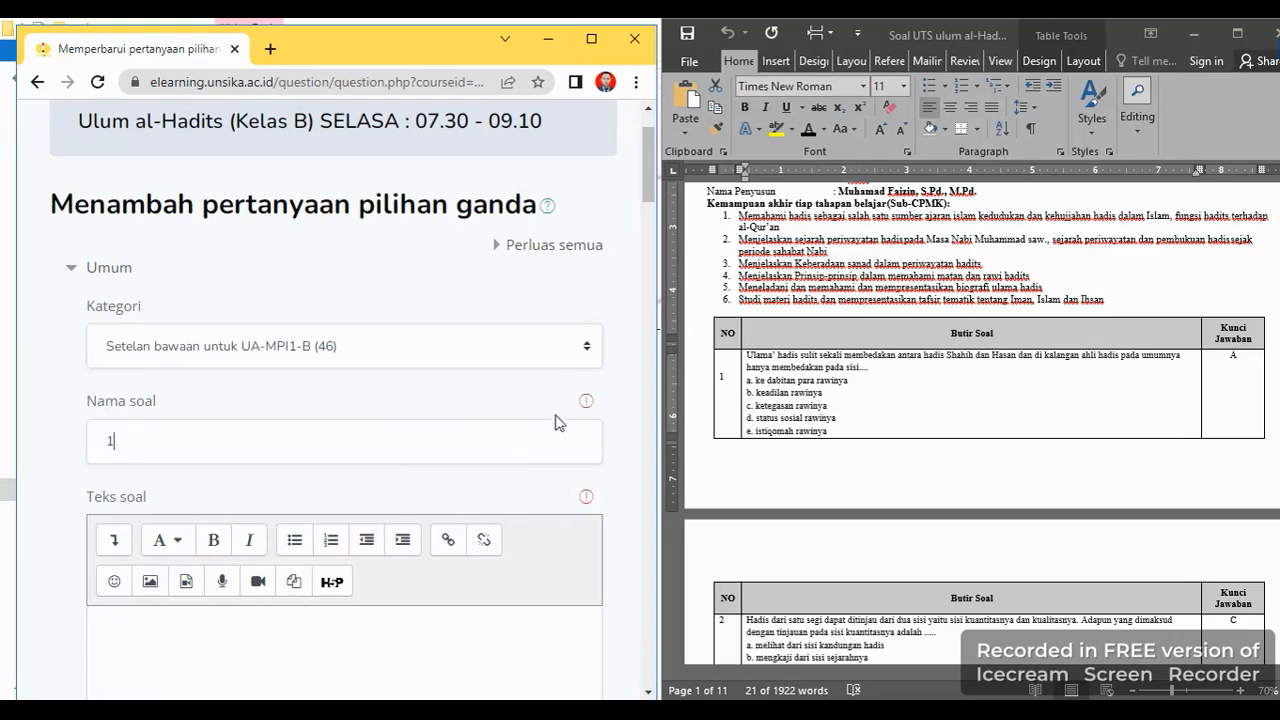
{"action": "scroll", "coordinate": [497, 540], "scroll_direction": "down", "scroll_amount": 2}
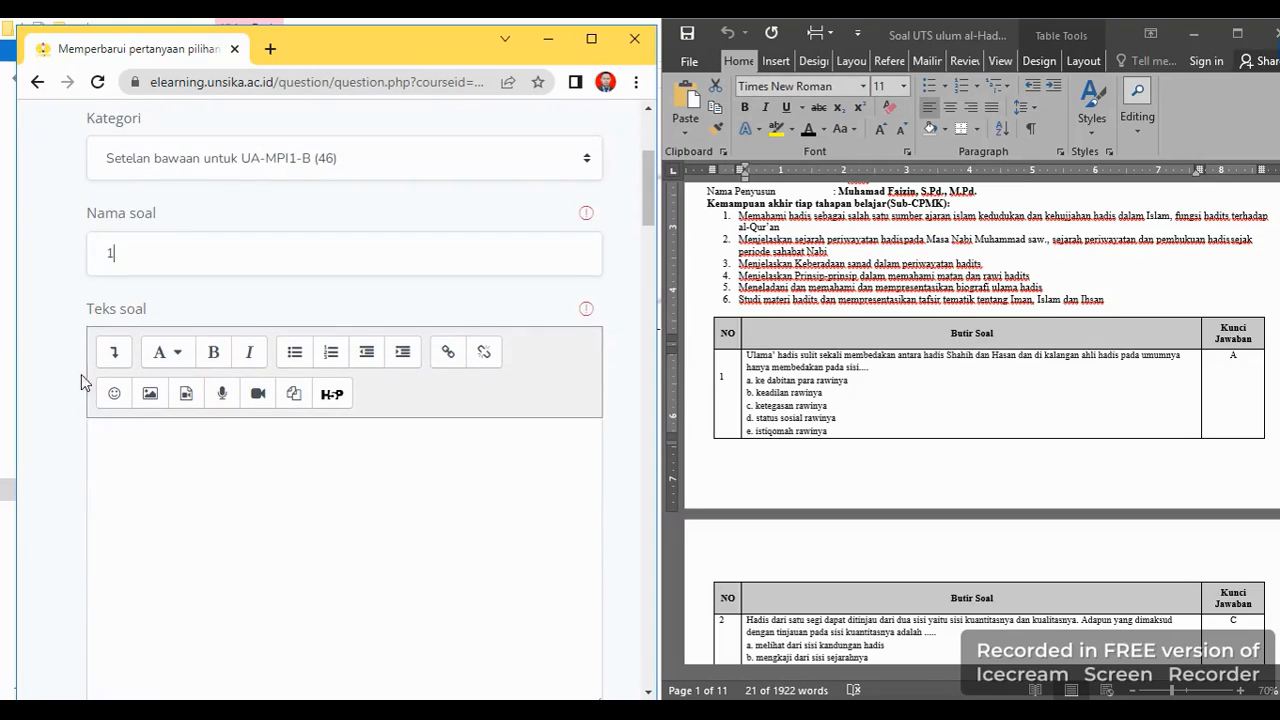
{"action": "triple_click", "coordinate": [866, 372]}
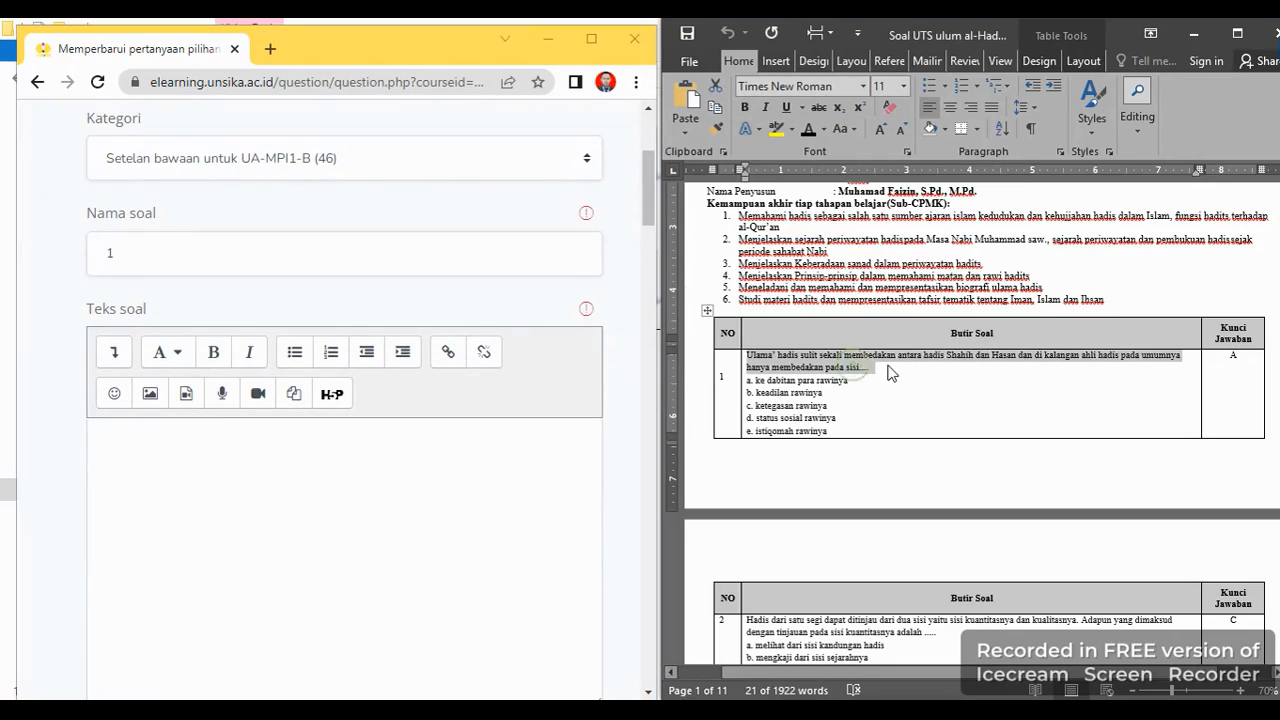
{"action": "right_click", "coordinate": [865, 370]}
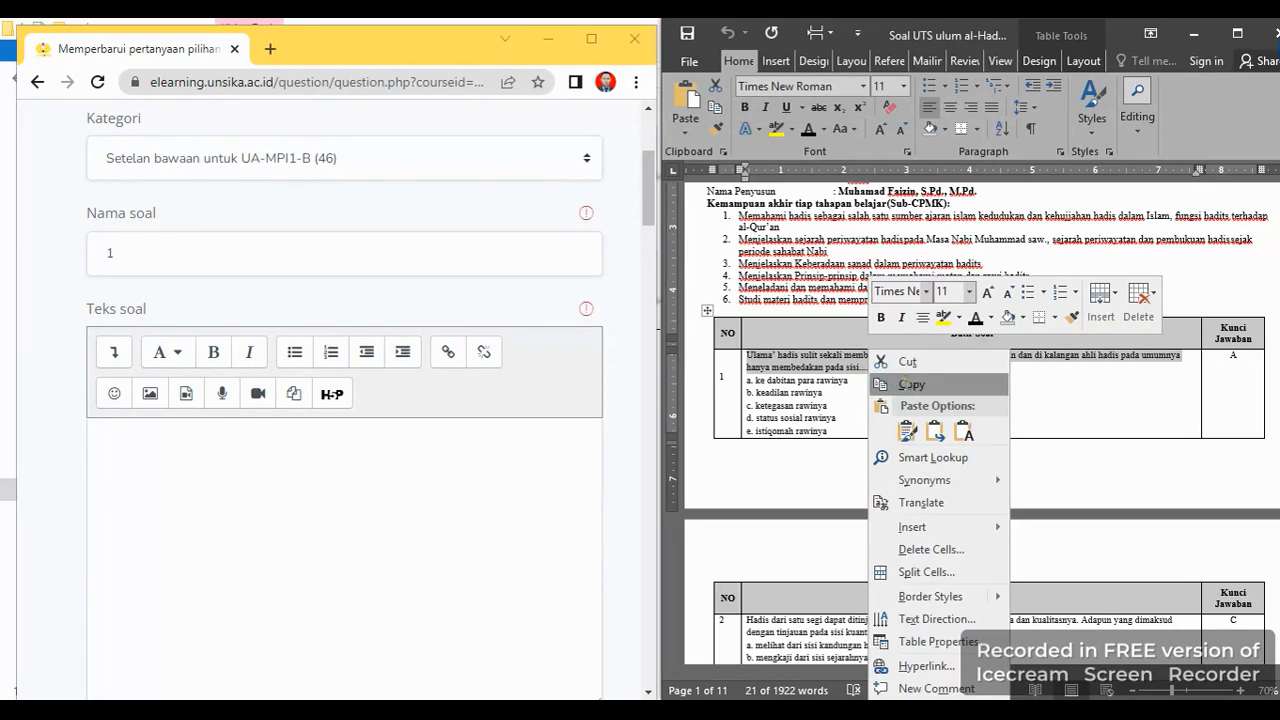
{"action": "left_click", "coordinate": [903, 385]}
{"action": "left_click", "coordinate": [159, 455]}
{"action": "right_click", "coordinate": [171, 458]}
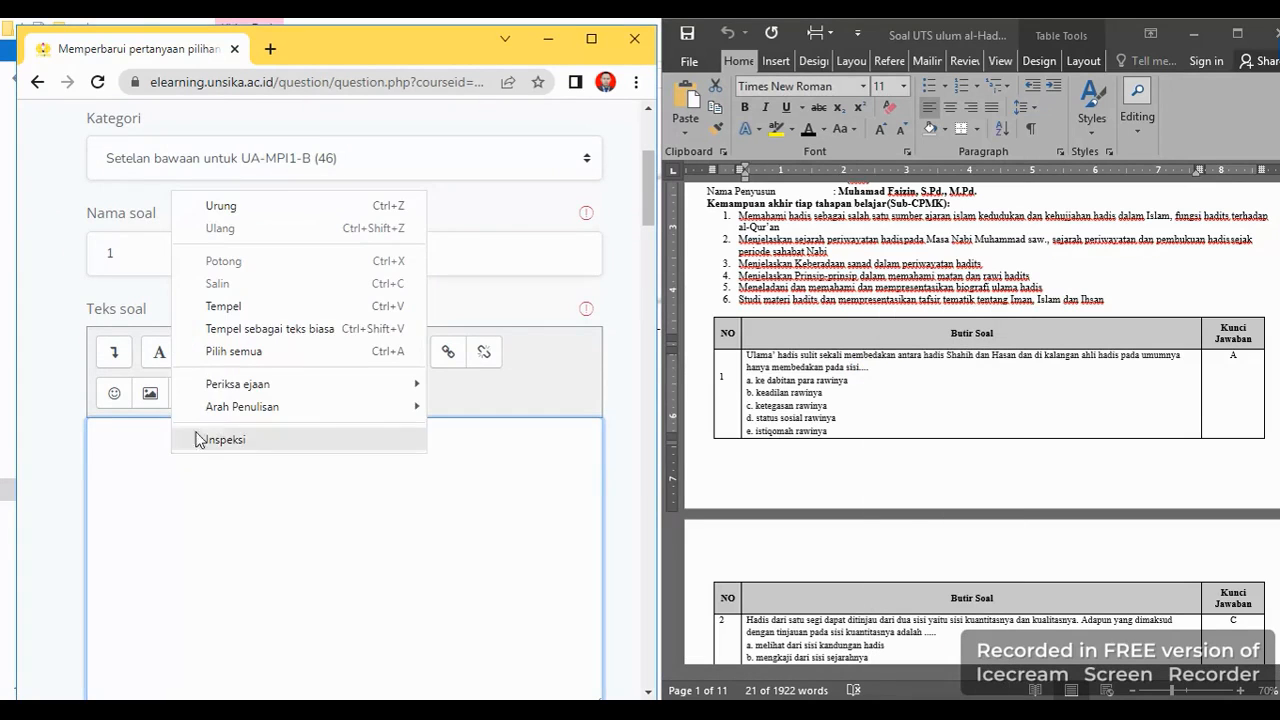
{"action": "left_click", "coordinate": [237, 306]}
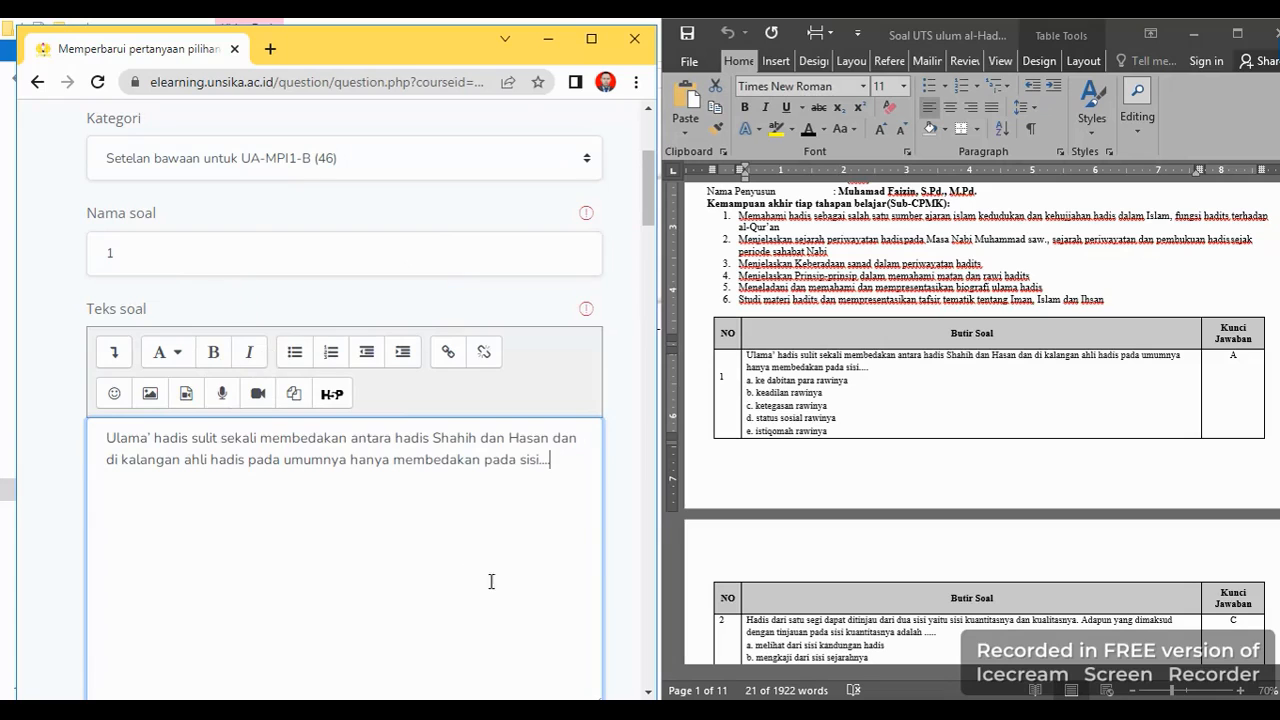
Select a., b., c., … as the numbering style for the answer choices (Menomori pilihan?)
{"action": "scroll", "coordinate": [550, 540], "scroll_direction": "down", "scroll_amount": 3}
{"action": "scroll", "coordinate": [363, 477], "scroll_direction": "down", "scroll_amount": 2}
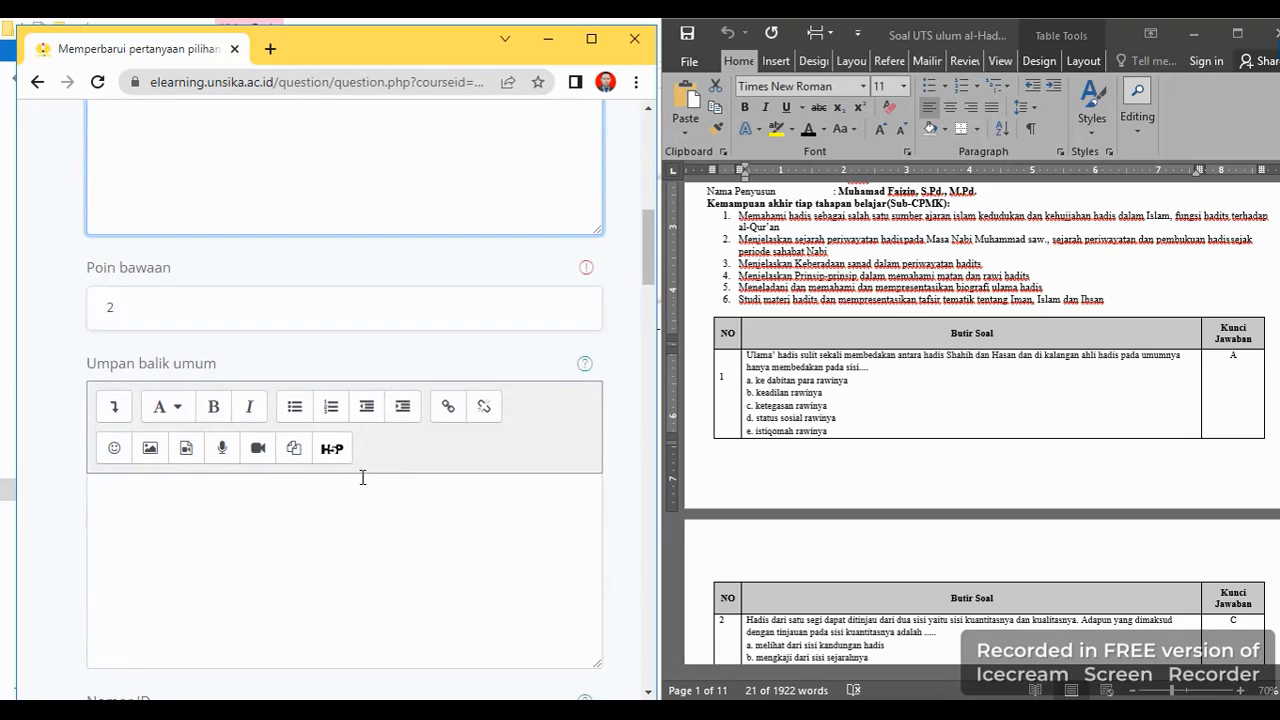
{"action": "scroll", "coordinate": [407, 516], "scroll_direction": "down", "scroll_amount": 3}
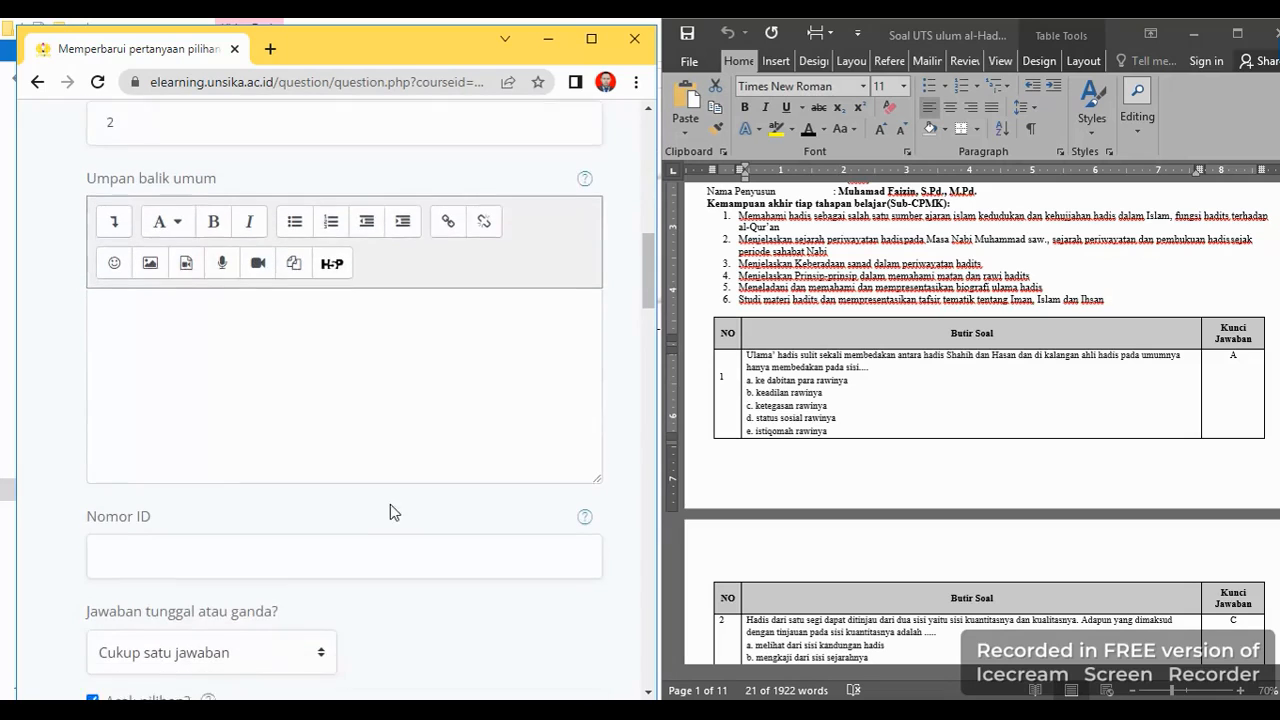
{"action": "scroll", "coordinate": [283, 274], "scroll_direction": "up", "scroll_amount": 3}
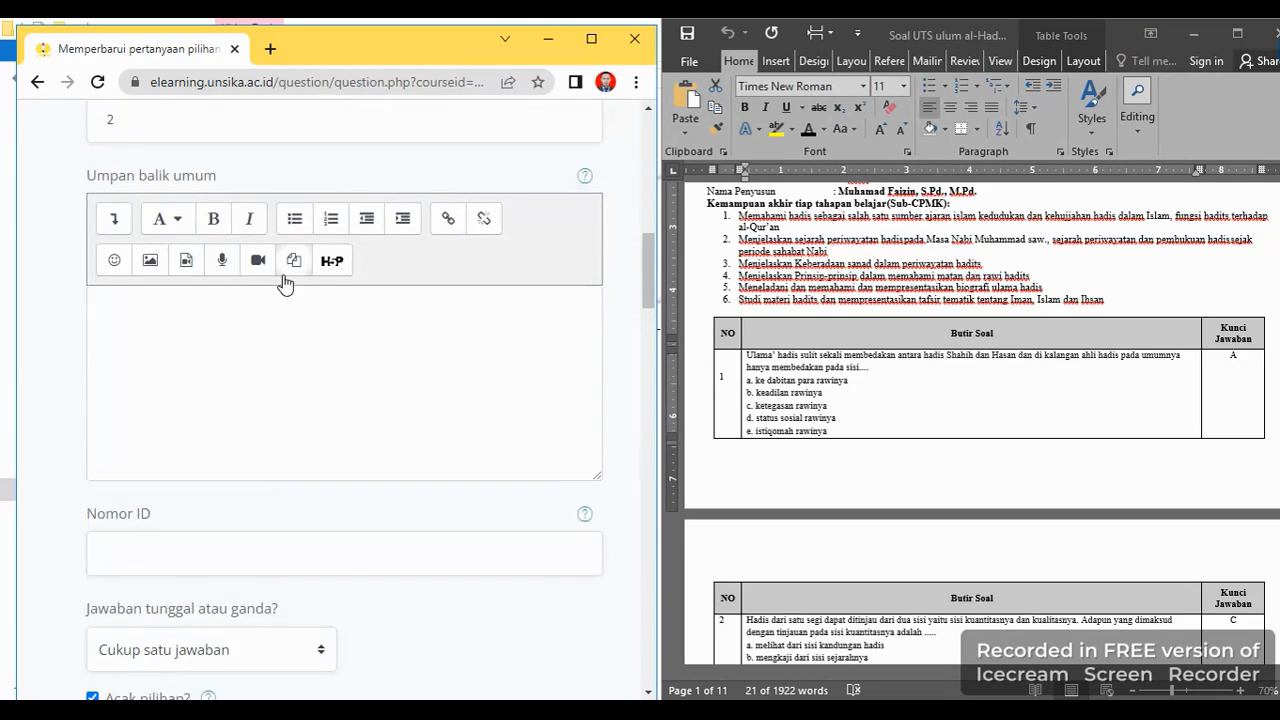
{"action": "scroll", "coordinate": [280, 290], "scroll_direction": "down", "scroll_amount": 5}
{"action": "scroll", "coordinate": [278, 310], "scroll_direction": "down", "scroll_amount": 1}
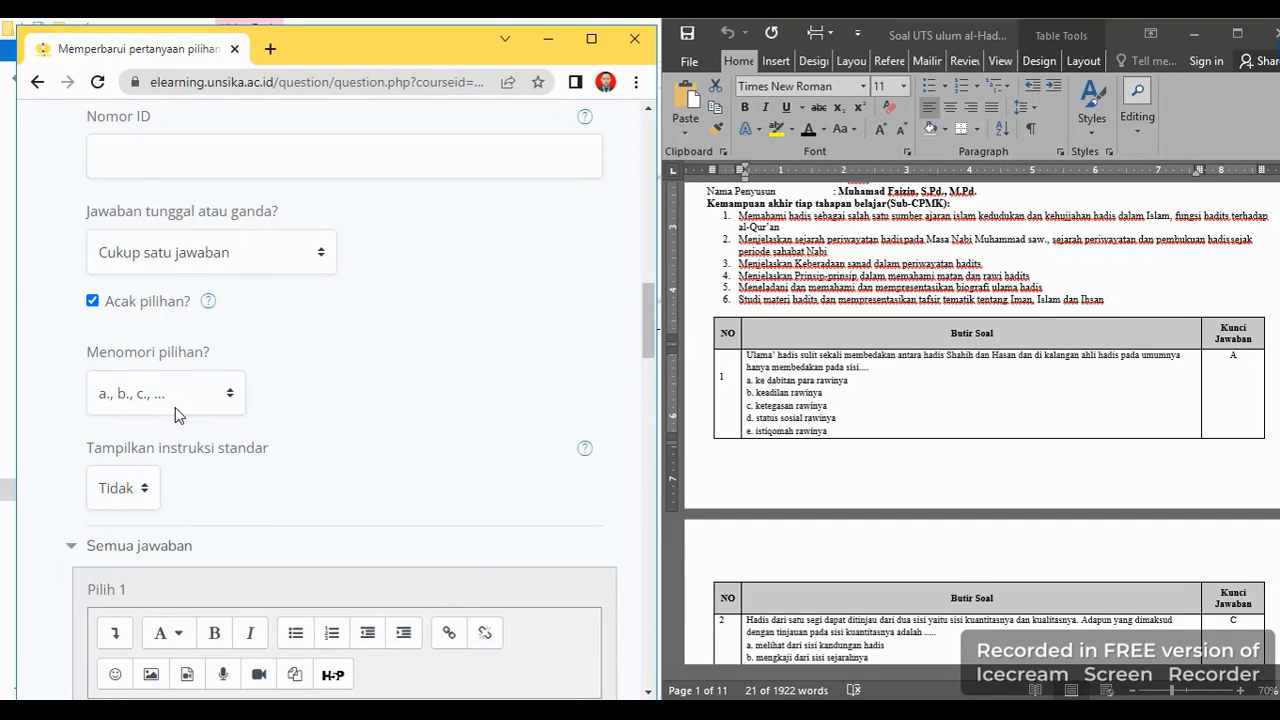
{"action": "scroll", "coordinate": [175, 407], "scroll_direction": "down", "scroll_amount": 1}
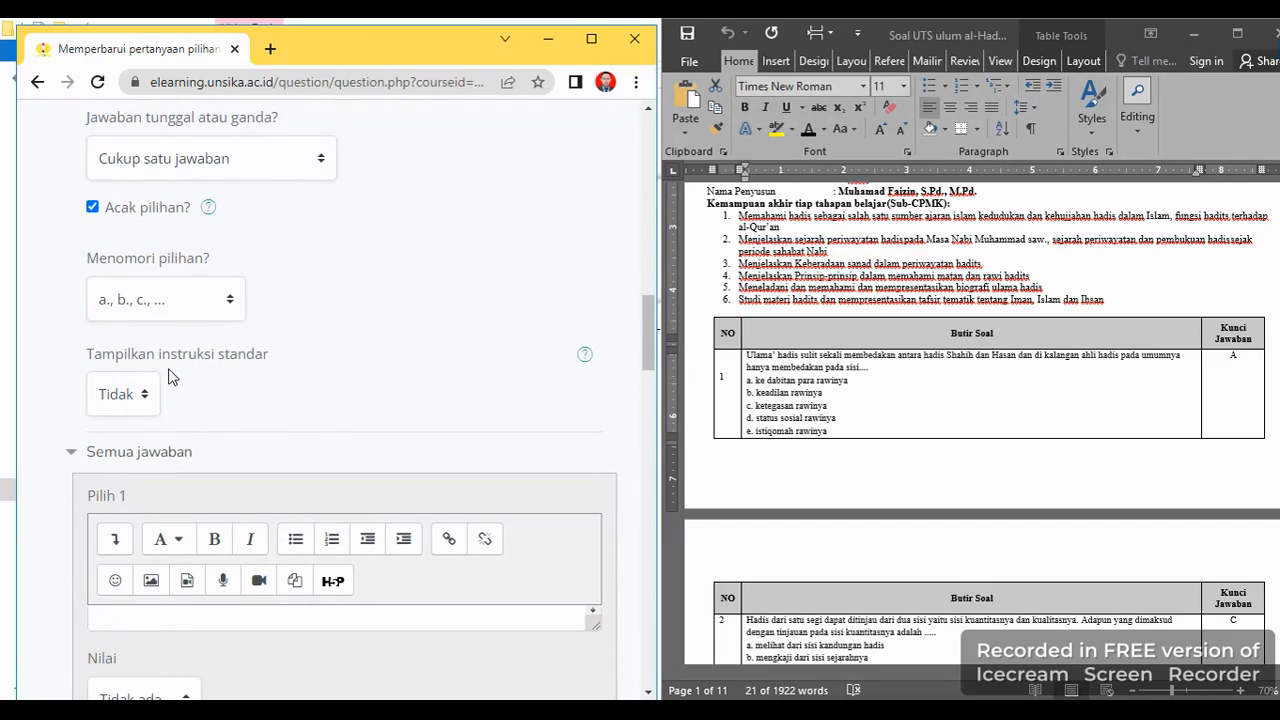
{"action": "left_click", "coordinate": [231, 303]}
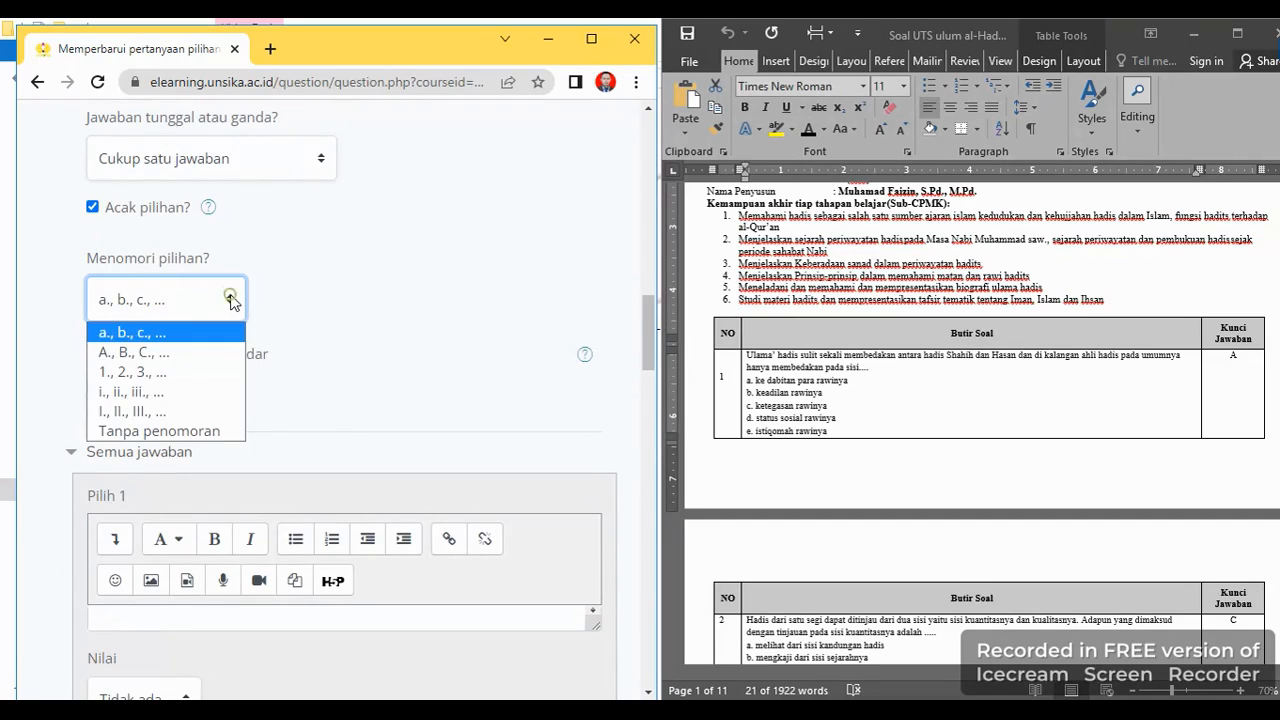
{"action": "left_click", "coordinate": [158, 338]}
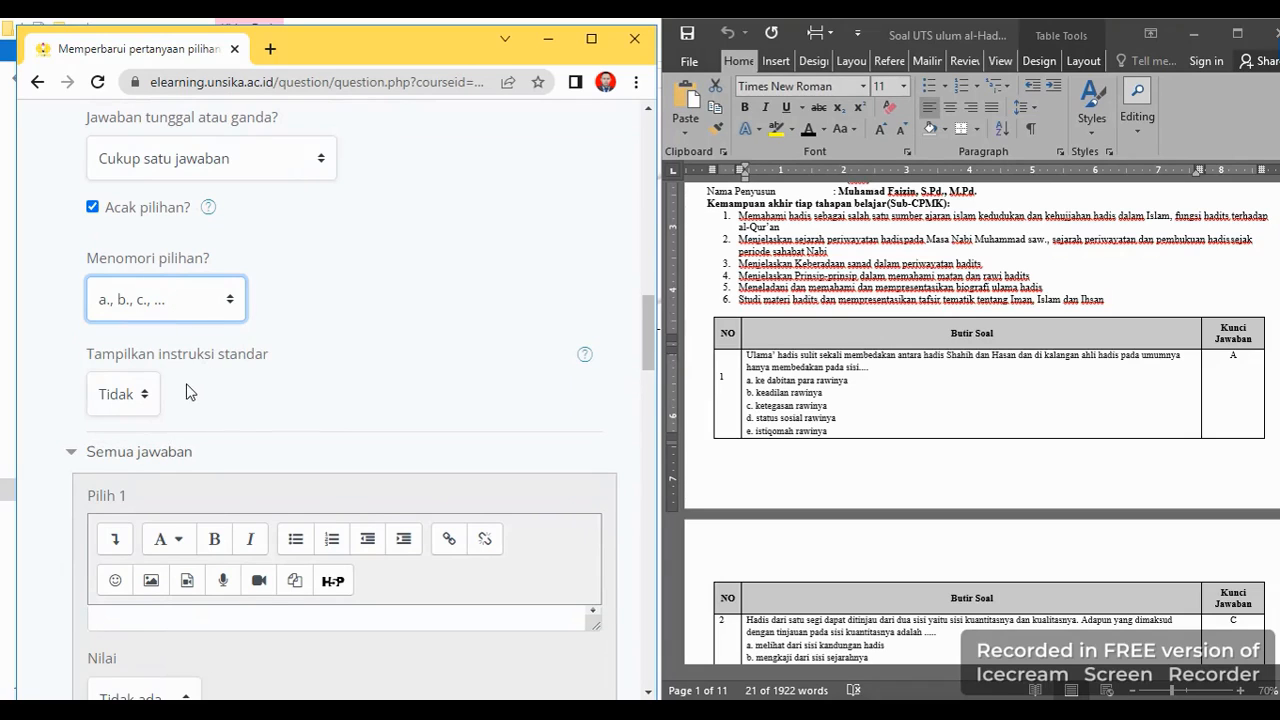
Copy answer a, "ke dabitan para rawinya", from the Word document into Pilih 1 and set its Nilai to 100%
{"action": "scroll", "coordinate": [200, 380], "scroll_direction": "down", "scroll_amount": 2}
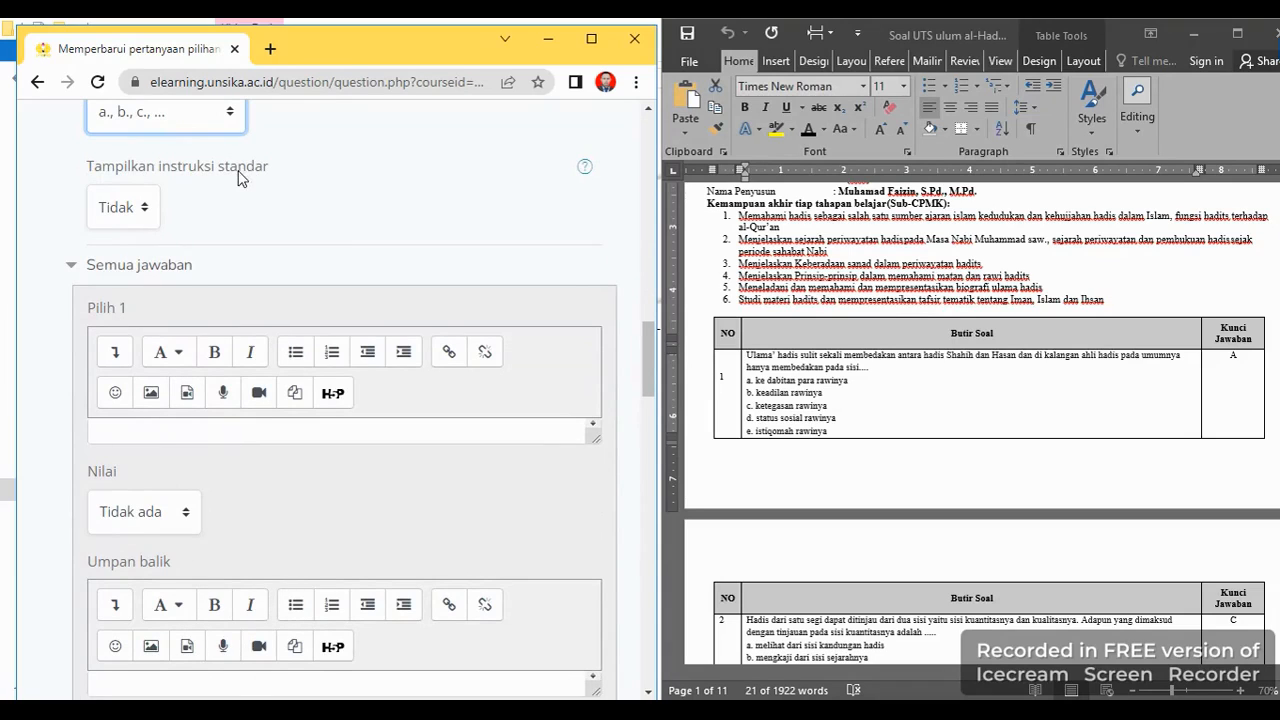
{"action": "left_click", "coordinate": [792, 399]}
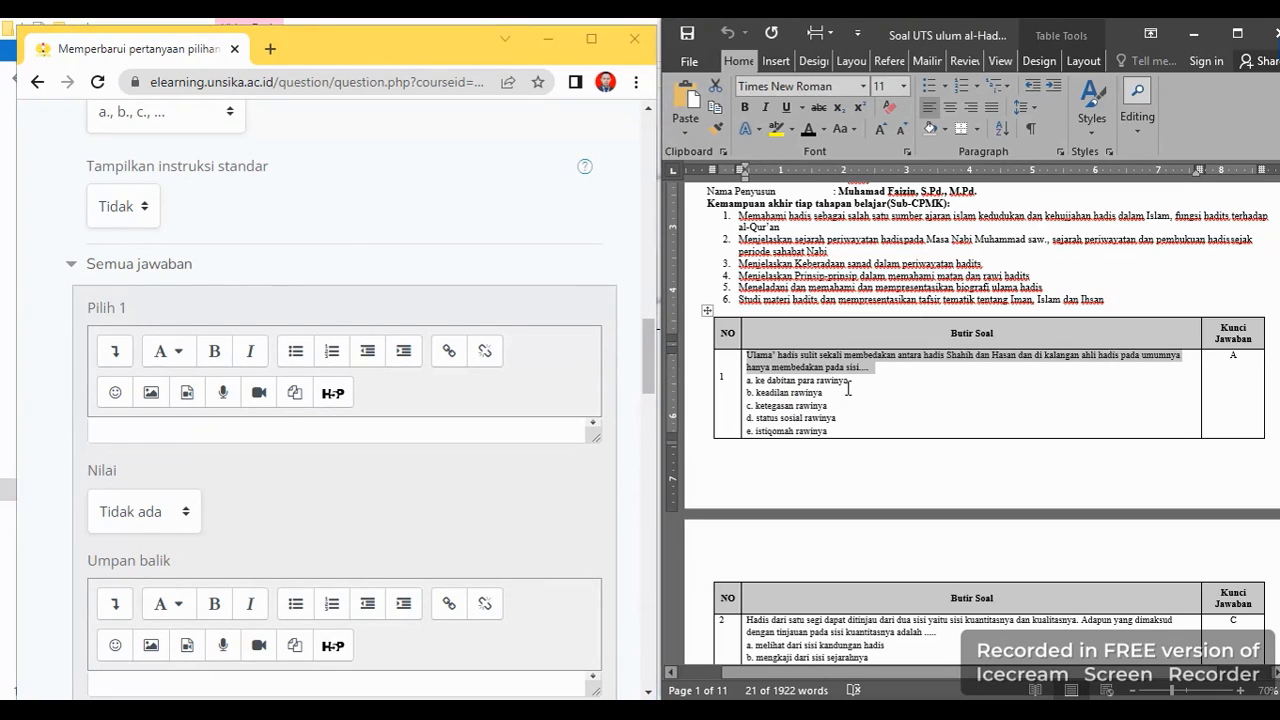
{"action": "left_click_drag", "start_coordinate": [859, 385], "coordinate": [765, 384]}
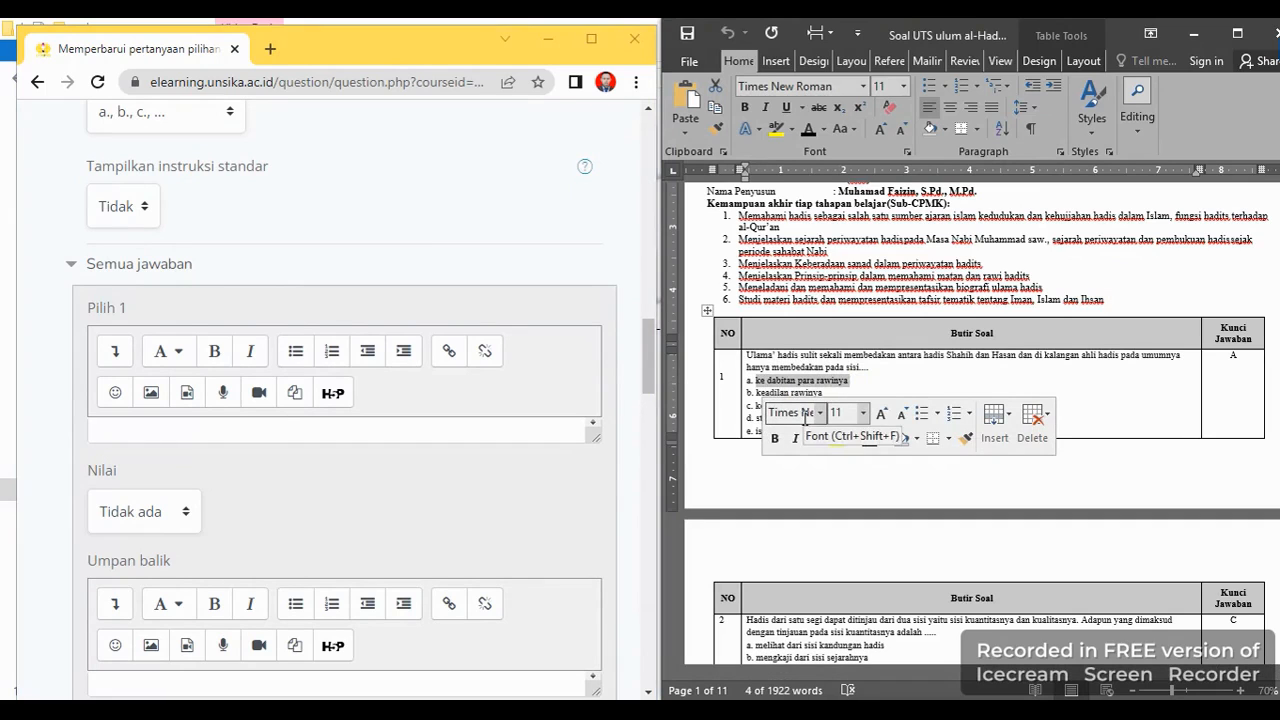
{"action": "right_click", "coordinate": [800, 385]}
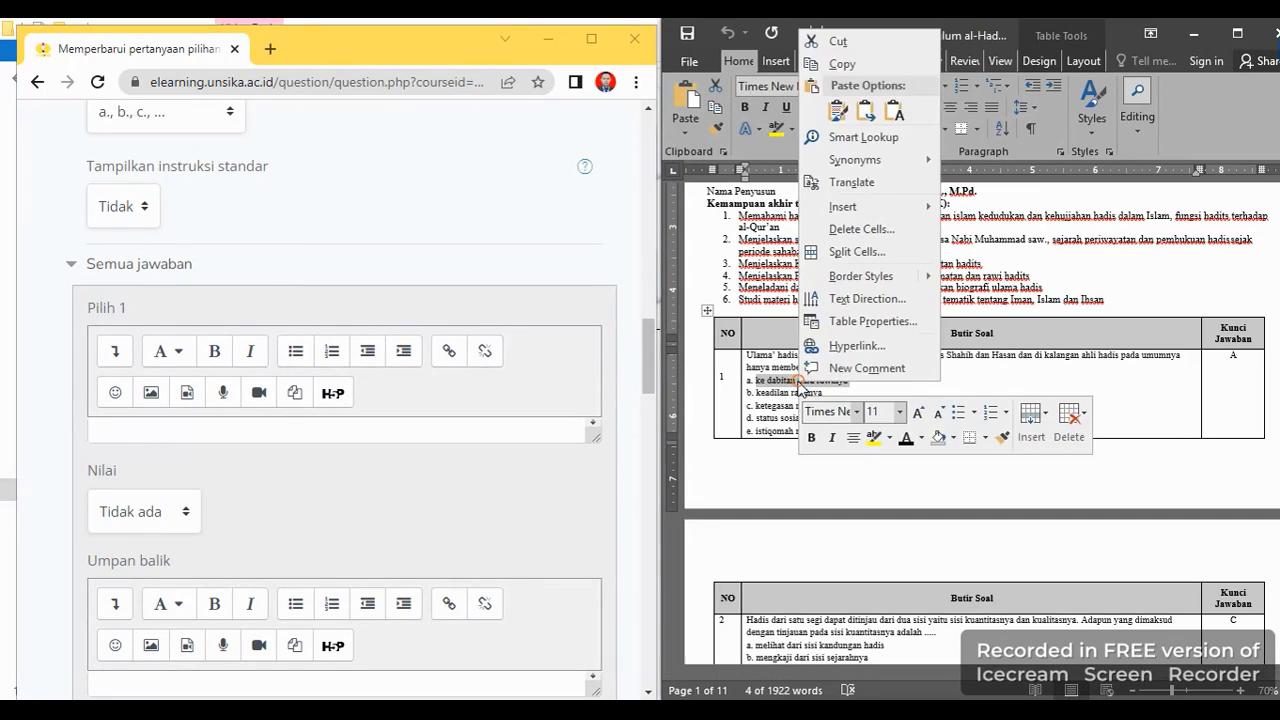
{"action": "left_click", "coordinate": [835, 64]}
{"action": "left_click", "coordinate": [113, 424]}
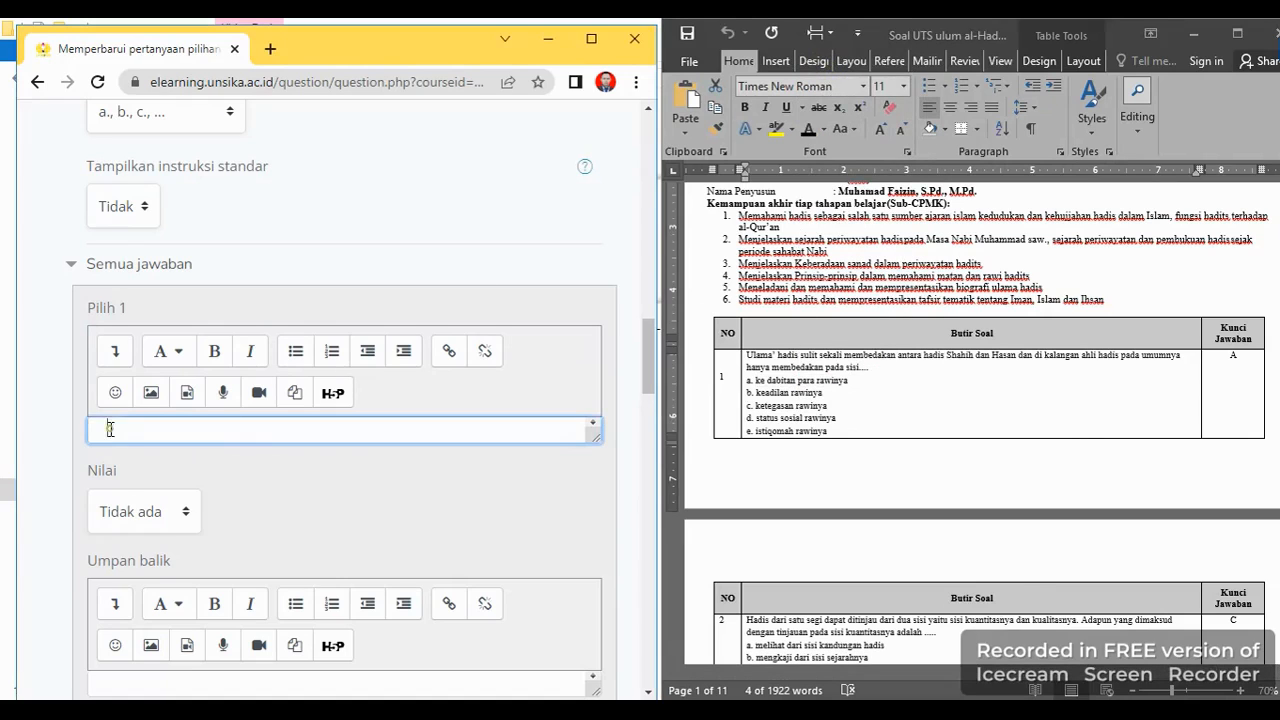
{"action": "key", "text": "ctrl+v"}
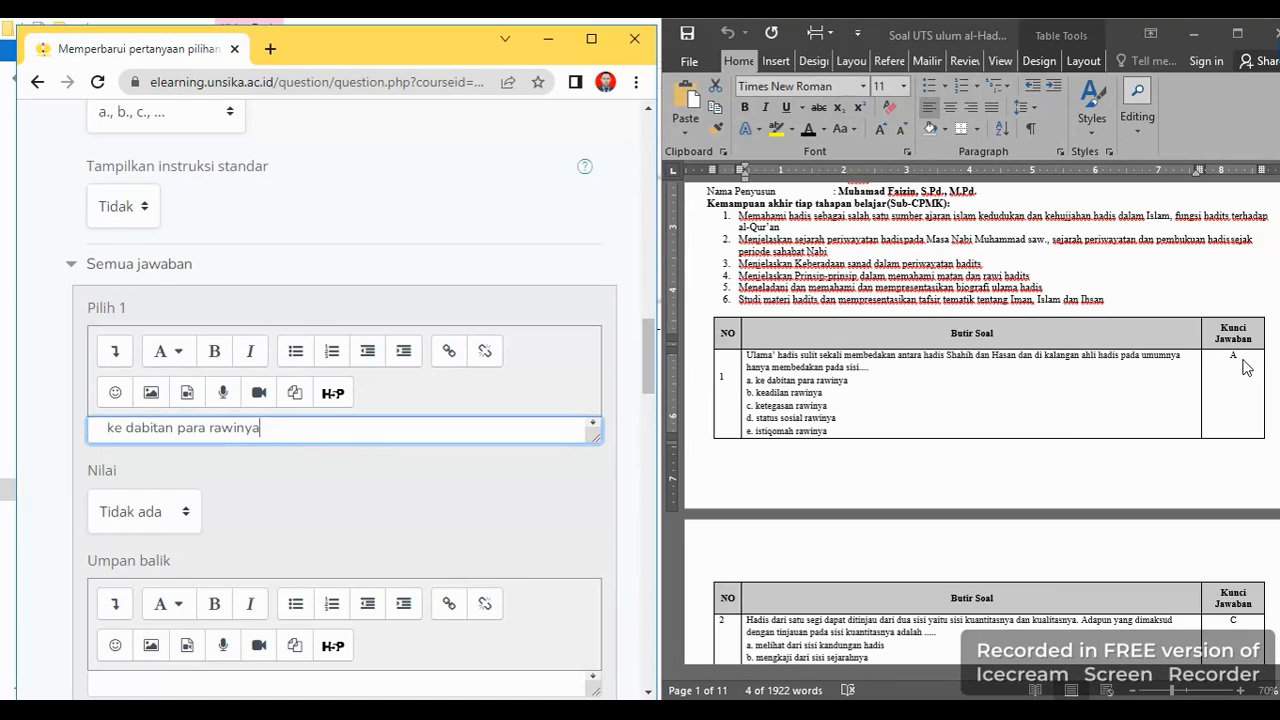
{"action": "left_click", "coordinate": [171, 522]}
{"action": "left_click", "coordinate": [152, 124]}
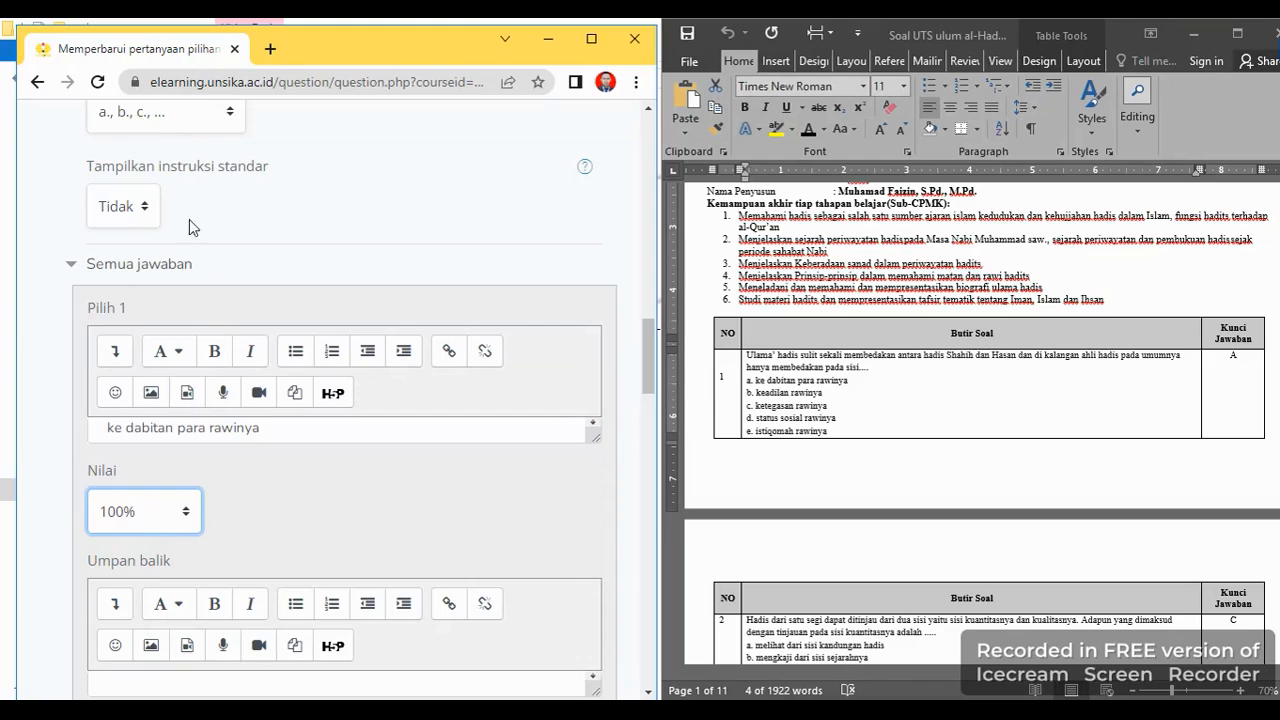
Copy answer b of question 1, "keadilan rawinya", from the Word document into Pilih 2
{"action": "scroll", "coordinate": [244, 511], "scroll_direction": "down", "scroll_amount": 3}
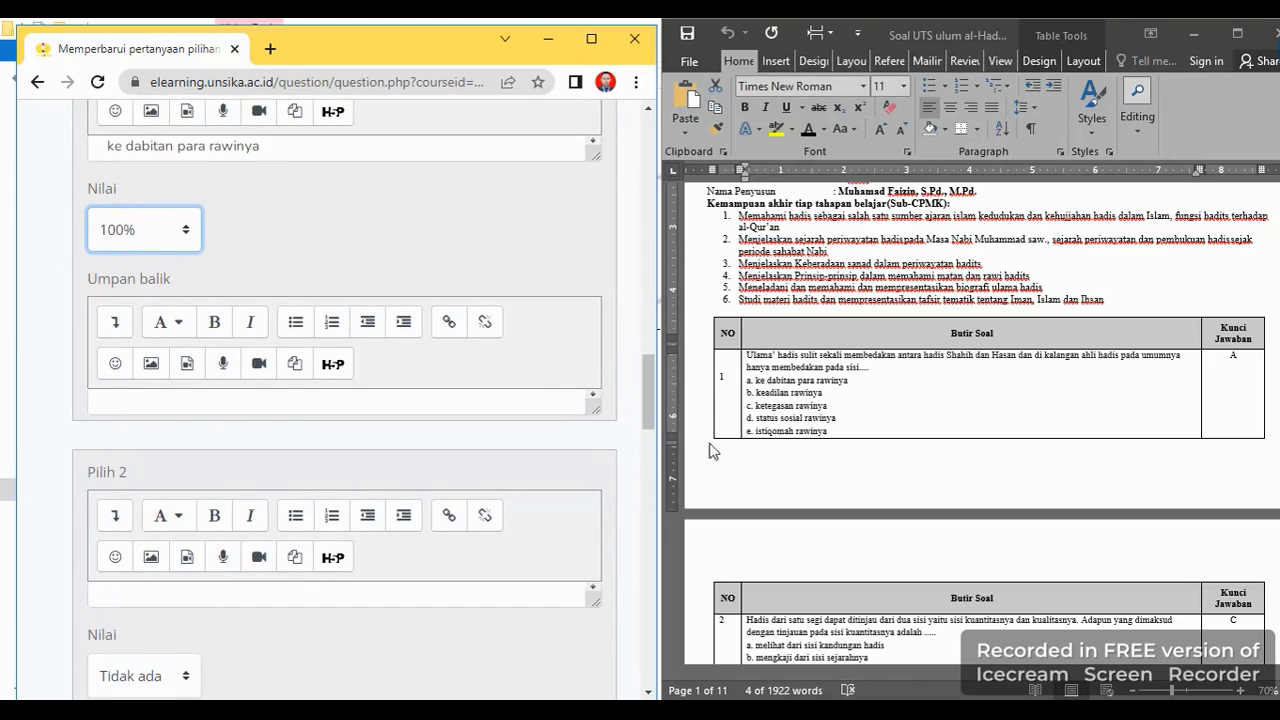
{"action": "left_click", "coordinate": [826, 395]}
{"action": "left_click_drag", "start_coordinate": [825, 396], "coordinate": [773, 400]}
{"action": "key", "text": "ctrl+c"}
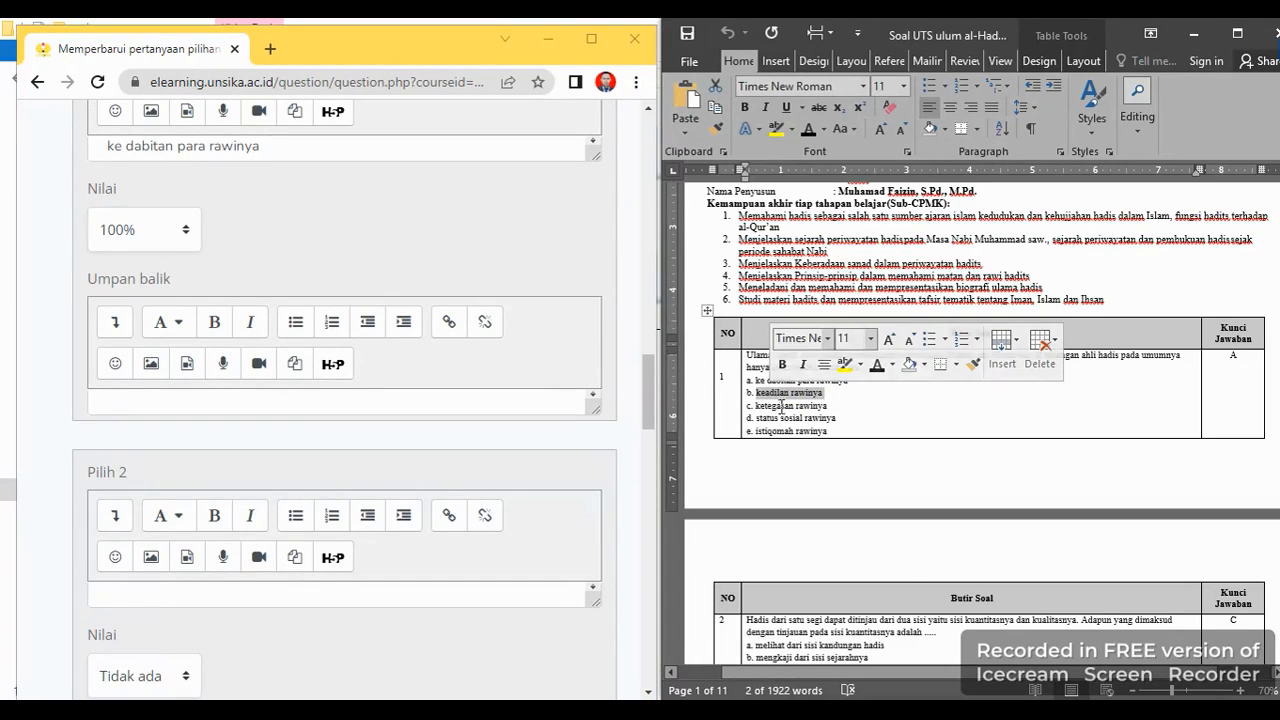
{"action": "scroll", "coordinate": [172, 598], "scroll_direction": "down", "scroll_amount": 1}
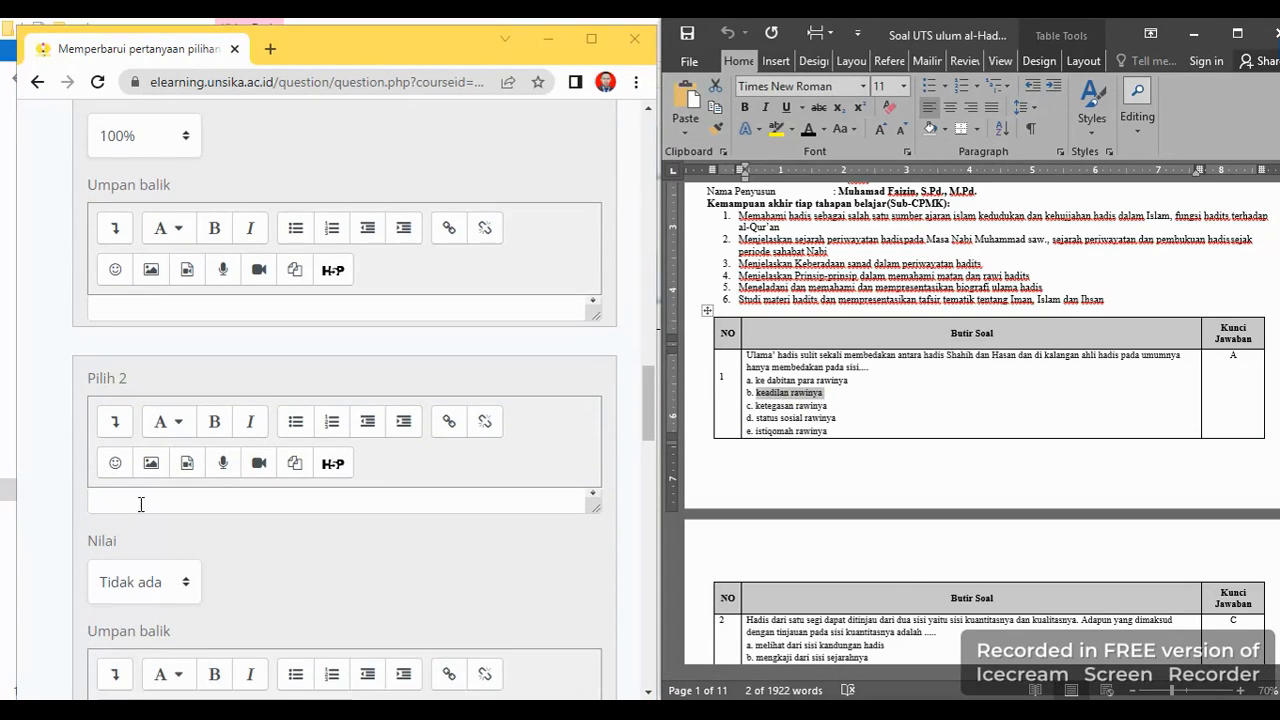
{"action": "left_click", "coordinate": [137, 499]}
{"action": "key", "text": "ctrl+v"}
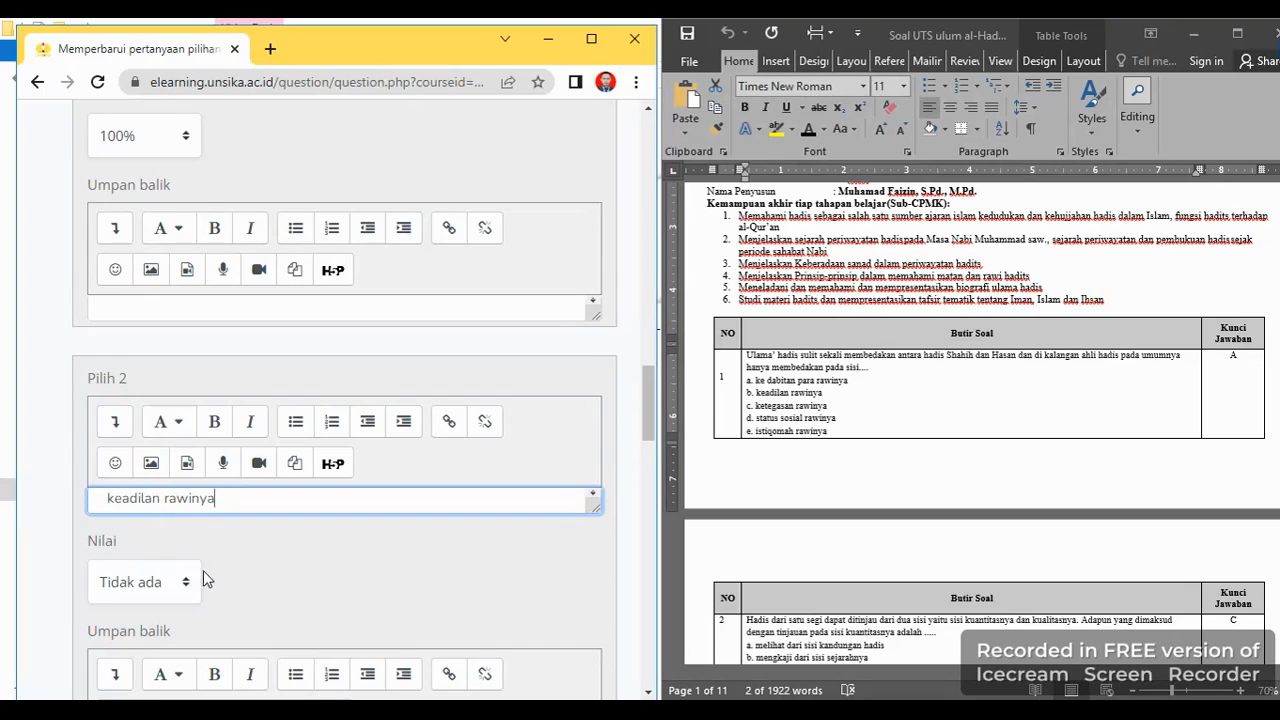
Copy answer c of question 1, "ketegasan rawinya", from the Word document into Pilih 3
{"action": "scroll", "coordinate": [315, 568], "scroll_direction": "down", "scroll_amount": 4}
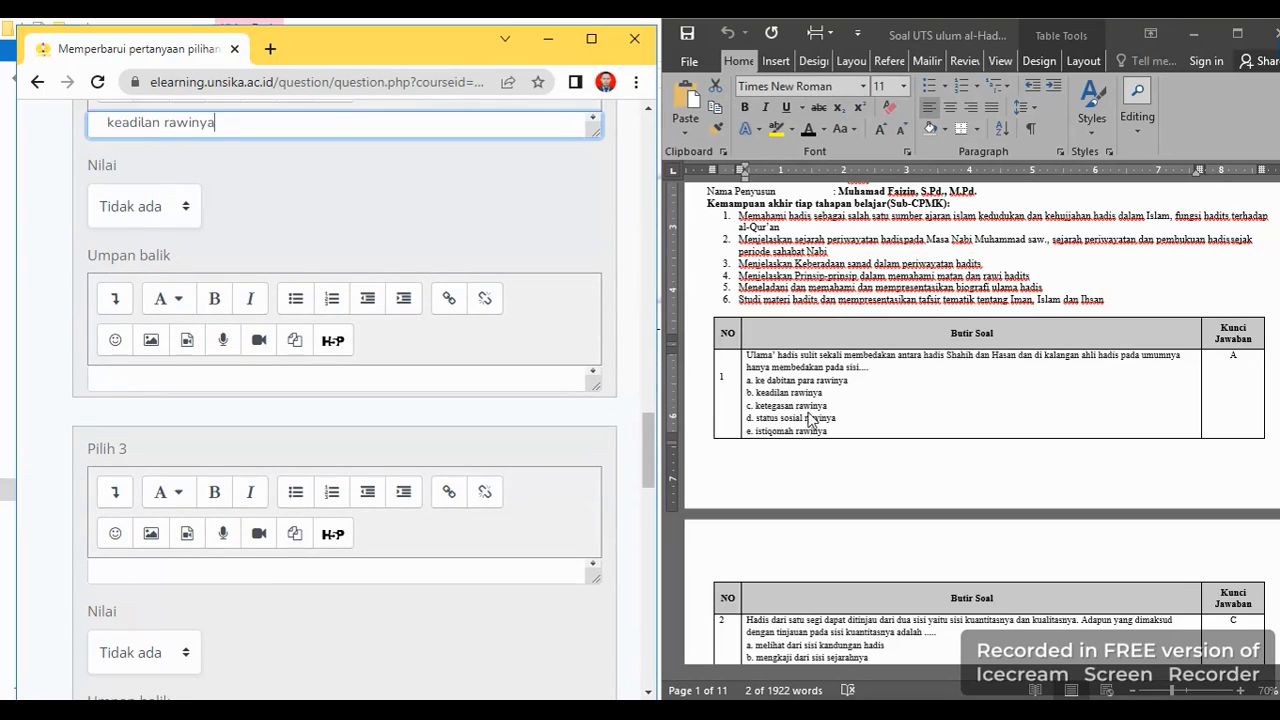
{"action": "left_click", "coordinate": [824, 410]}
{"action": "left_click_drag", "start_coordinate": [851, 406], "coordinate": [756, 406]}
{"action": "key", "text": "ctrl+c"}
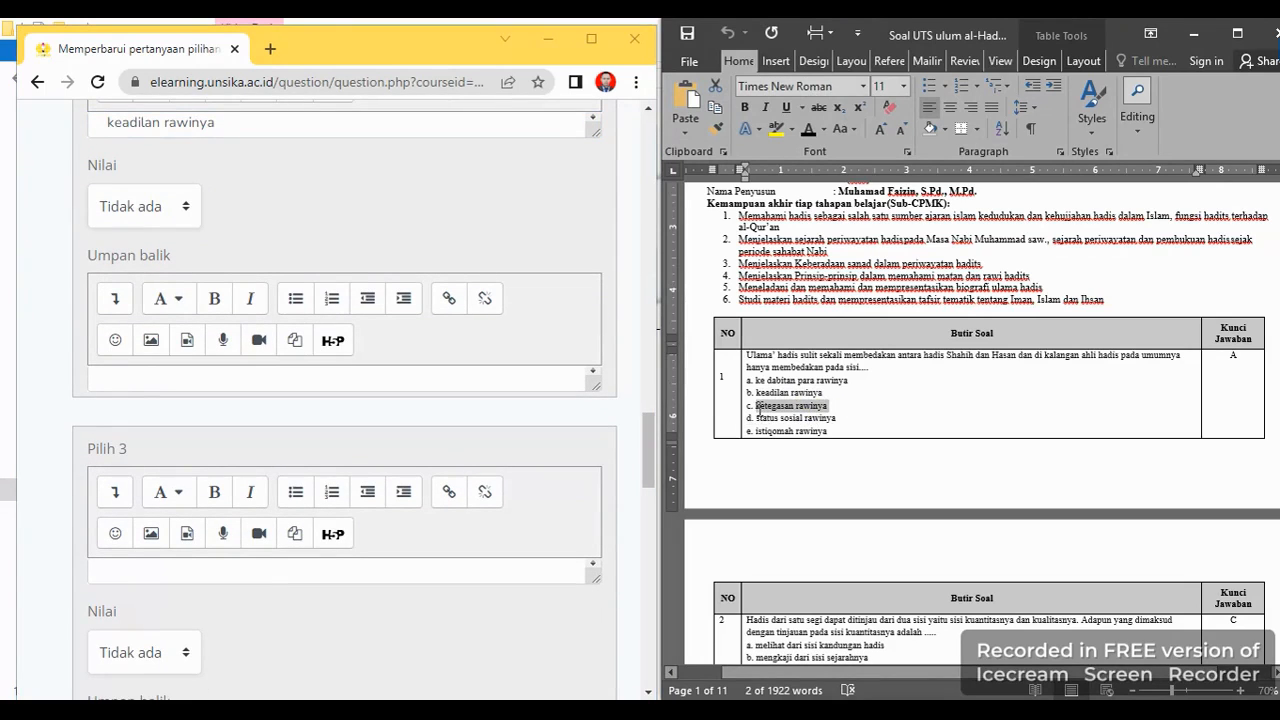
{"action": "scroll", "coordinate": [331, 561], "scroll_direction": "down", "scroll_amount": 2}
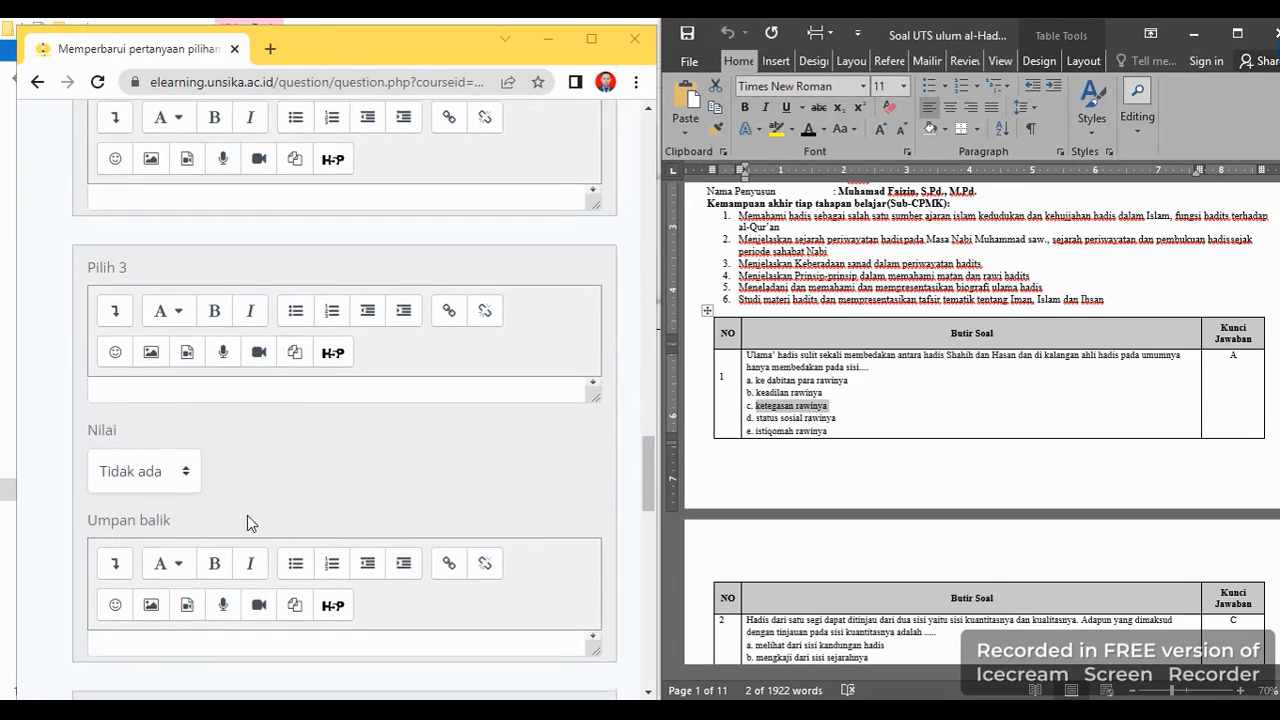
{"action": "left_click", "coordinate": [188, 392]}
{"action": "key", "text": "ctrl+v"}
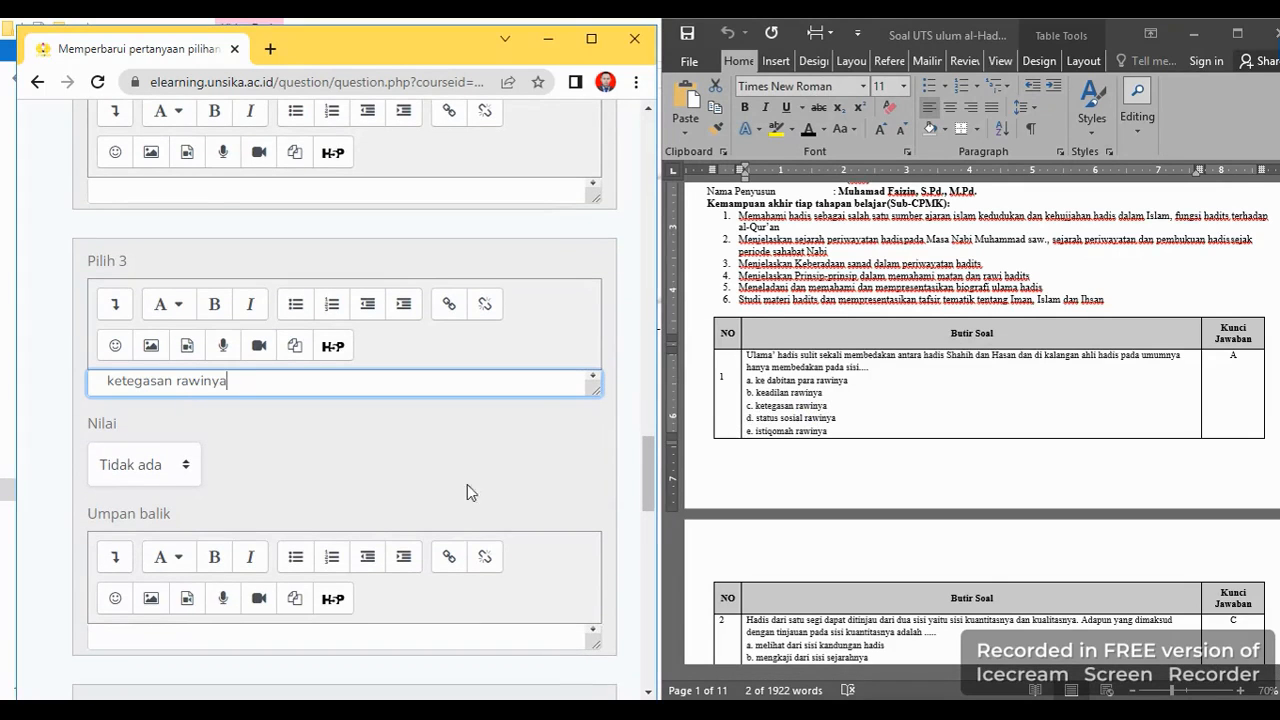
Copy answer d of question 1, "status sosial rawinya", from the Word document into Pilih 4
{"action": "scroll", "coordinate": [770, 435], "scroll_direction": "down", "scroll_amount": 2}
{"action": "left_click", "coordinate": [837, 353]}
{"action": "left_click_drag", "start_coordinate": [837, 356], "coordinate": [758, 360]}
{"action": "key", "text": "ctrl+c"}
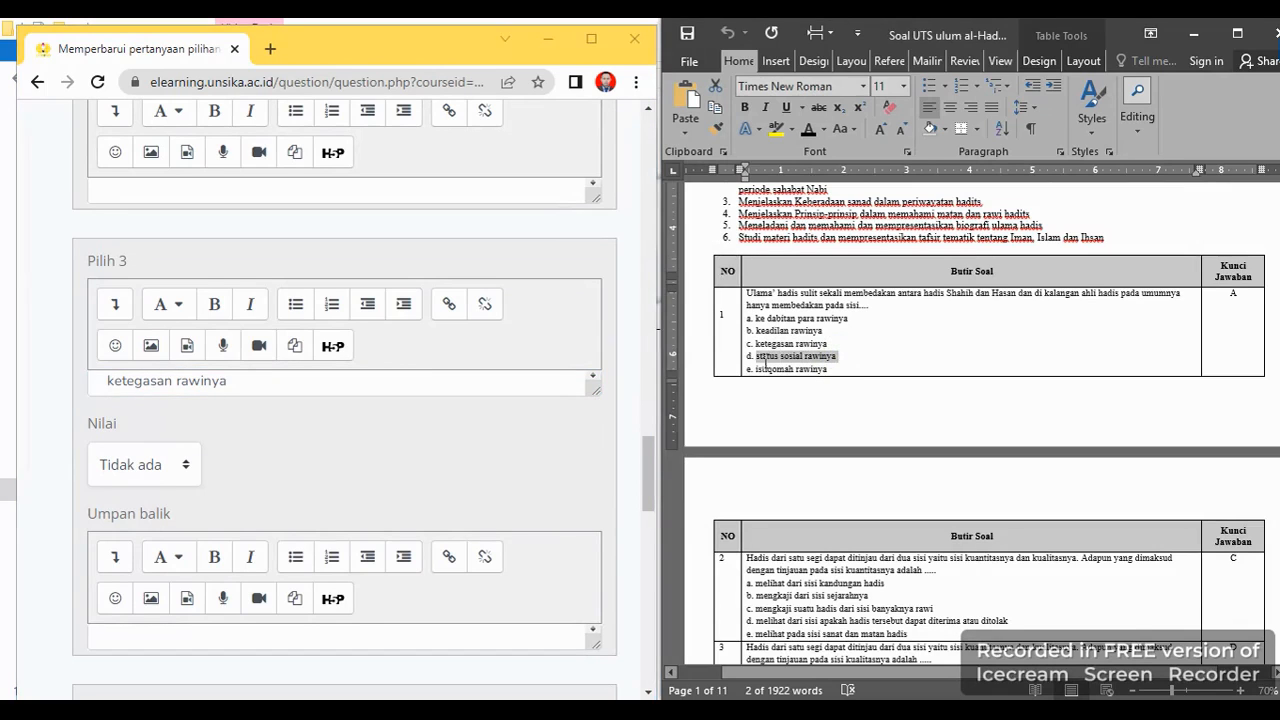
{"action": "scroll", "coordinate": [120, 530], "scroll_direction": "down", "scroll_amount": 3}
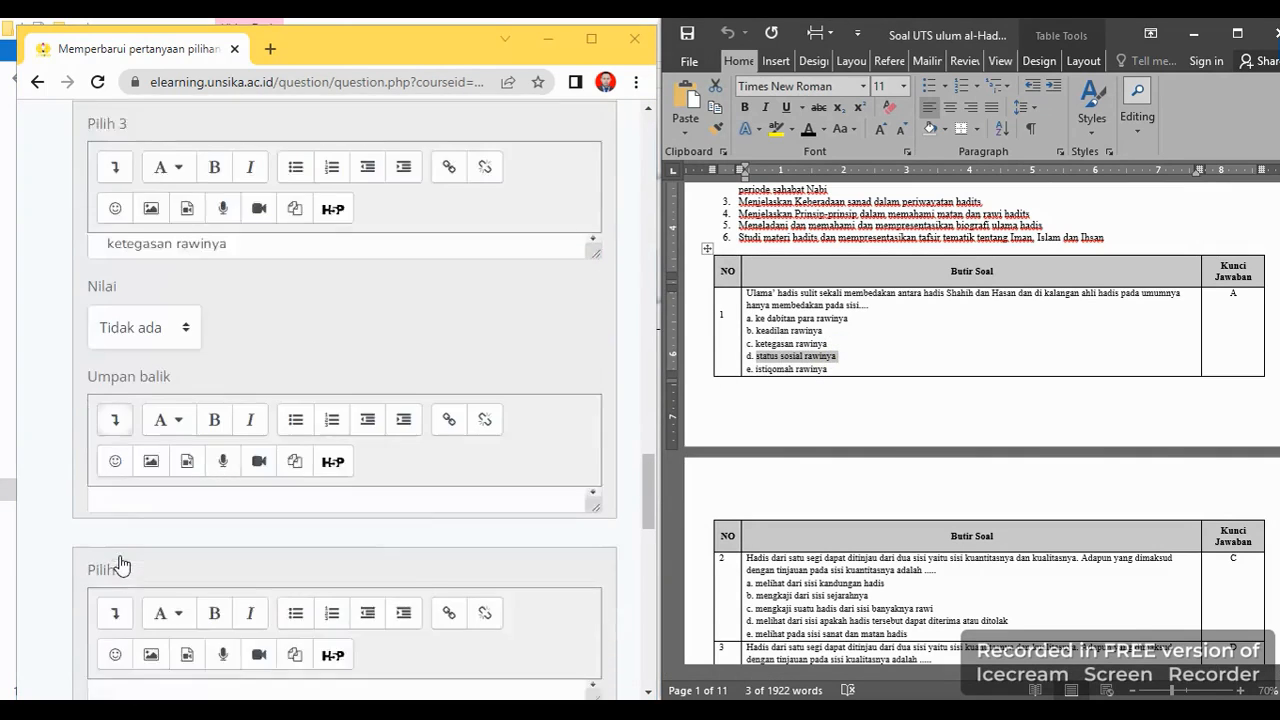
{"action": "left_click", "coordinate": [145, 638]}
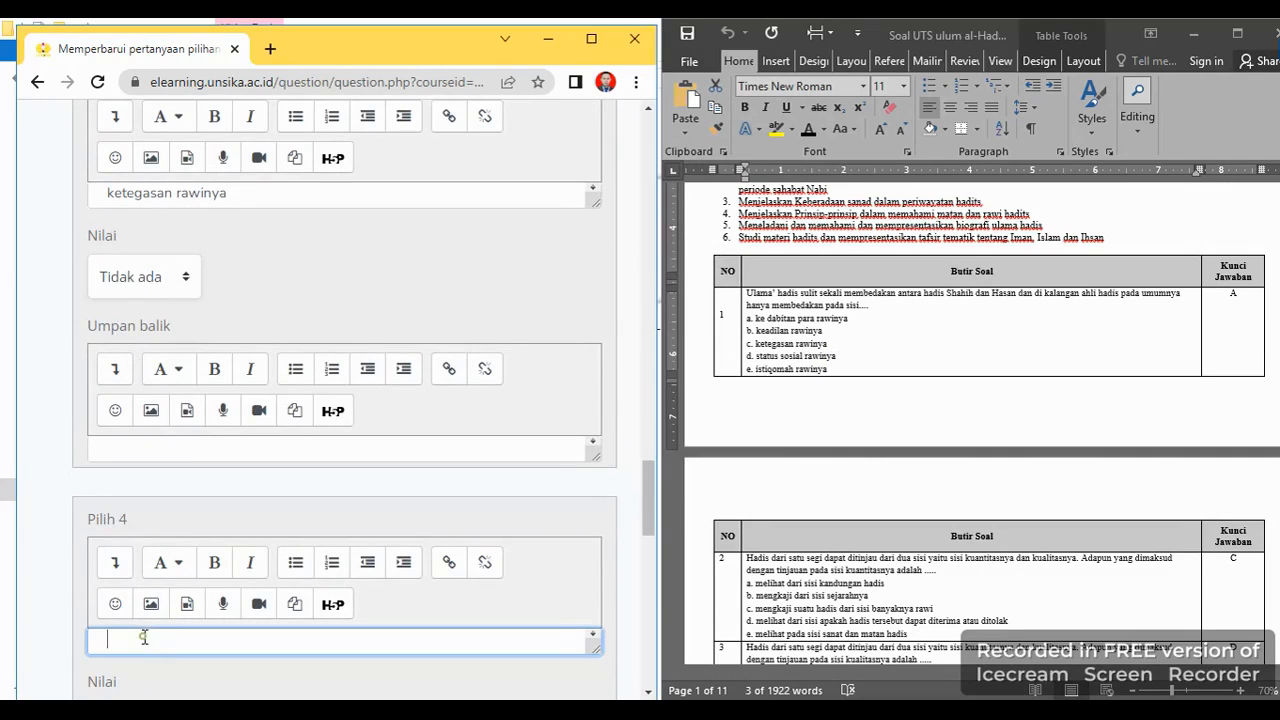
{"action": "key", "text": "ctrl+v"}
Copy answer e of question 1, "istiqomah rawinya", from the Word document into Pilih 5
{"action": "scroll", "coordinate": [900, 459], "scroll_direction": "down", "scroll_amount": 1}
{"action": "left_click", "coordinate": [819, 318]}
{"action": "left_click_drag", "start_coordinate": [836, 307], "coordinate": [768, 310]}
{"action": "key", "text": "ctrl+c"}
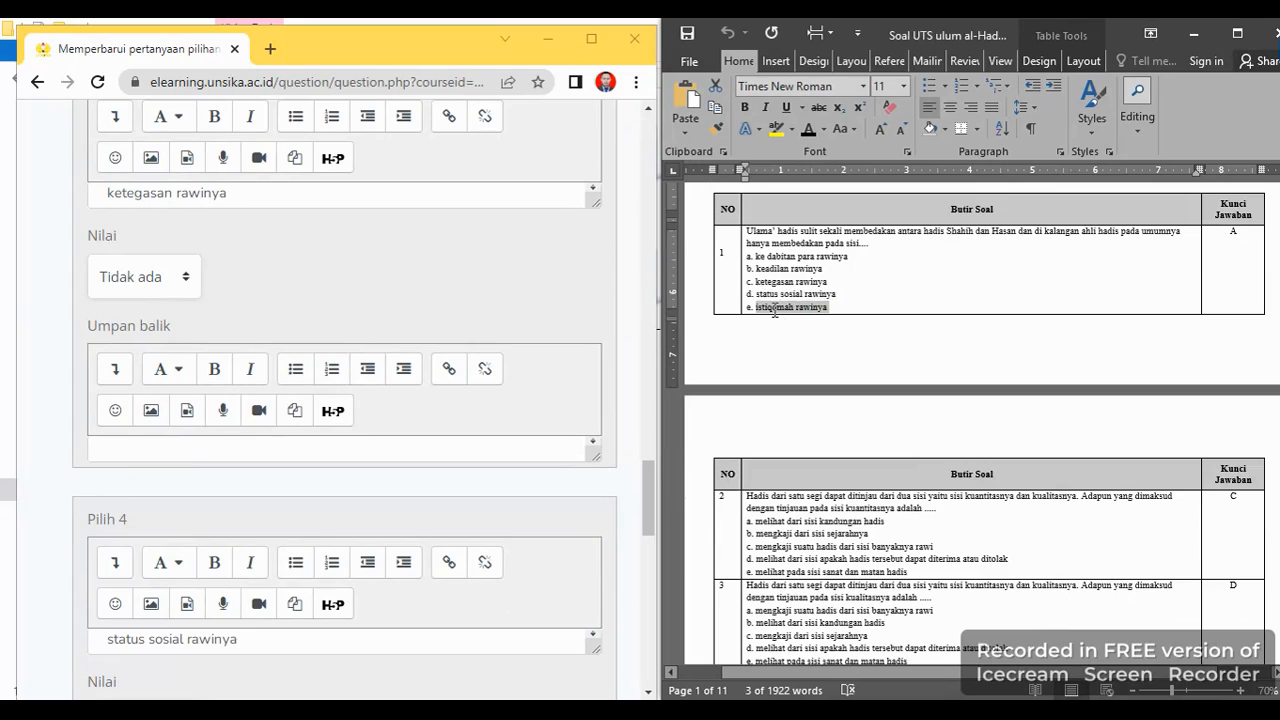
{"action": "scroll", "coordinate": [214, 551], "scroll_direction": "down", "scroll_amount": 5}
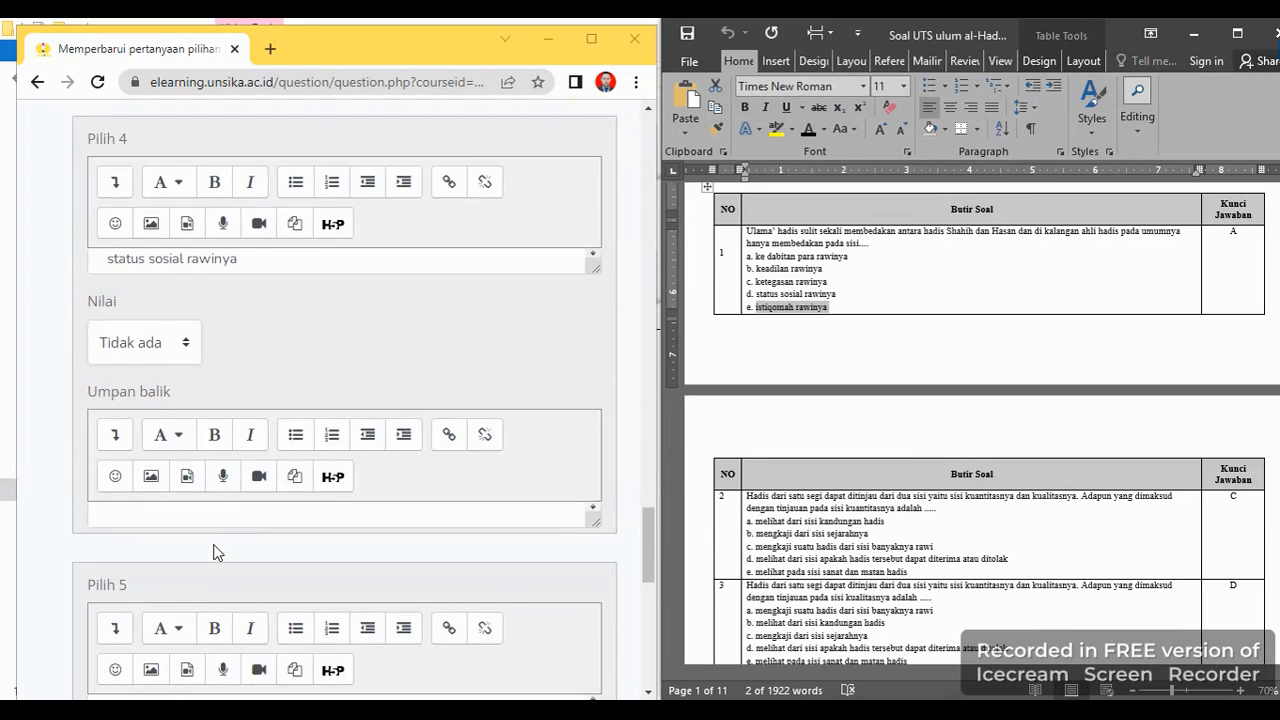
{"action": "left_click", "coordinate": [119, 609]}
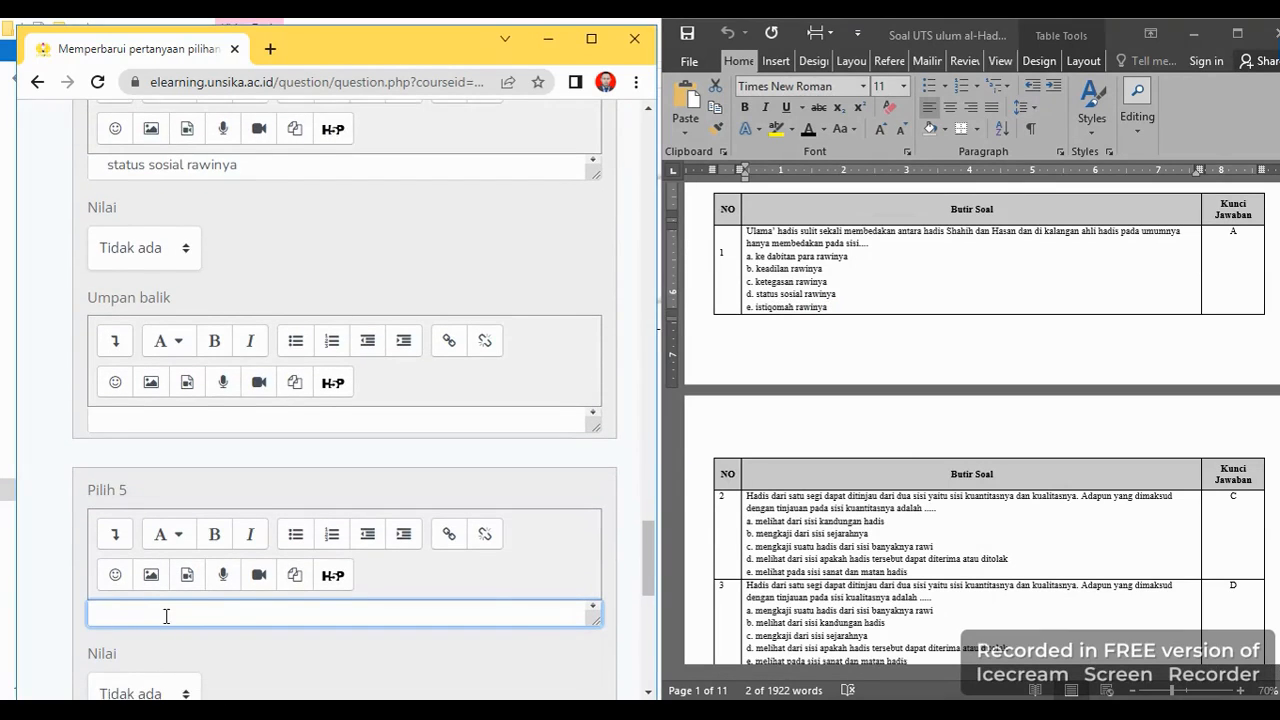
{"action": "key", "text": "ctrl+v"}
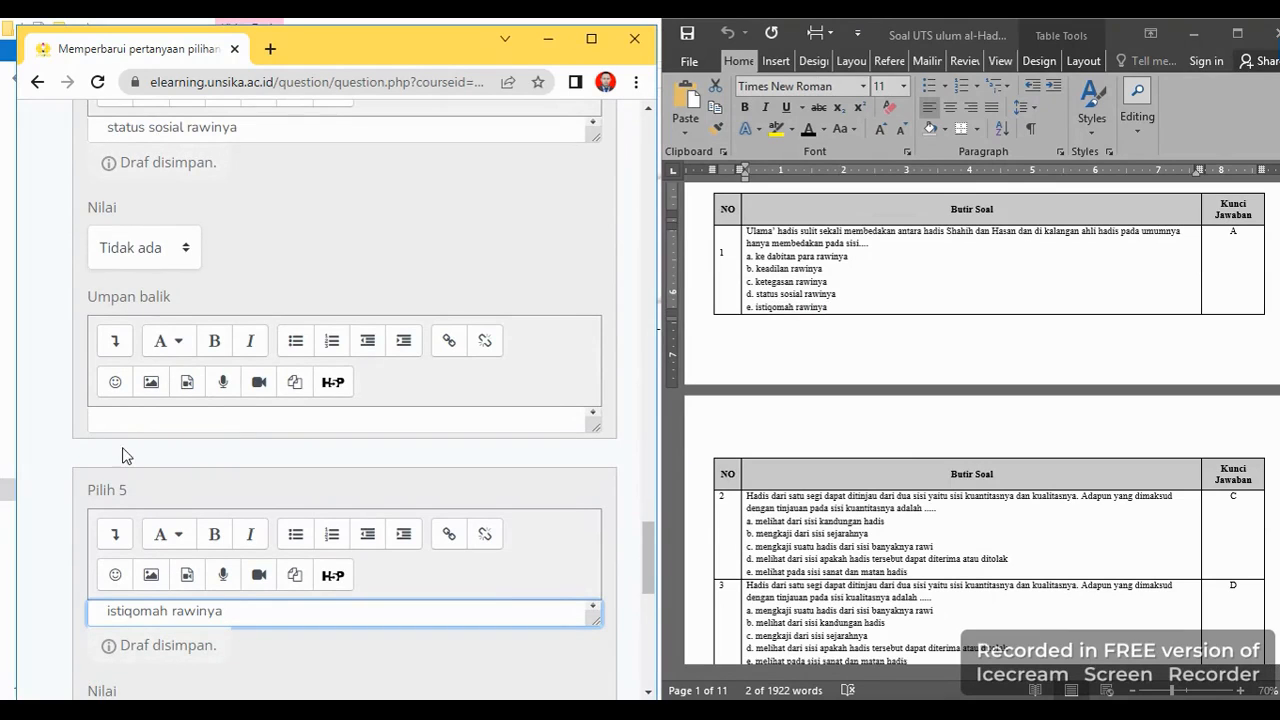
Save the finished question and maximize the browser window to bring up the quiz's question list
{"action": "scroll", "coordinate": [150, 430], "scroll_direction": "down", "scroll_amount": 5}
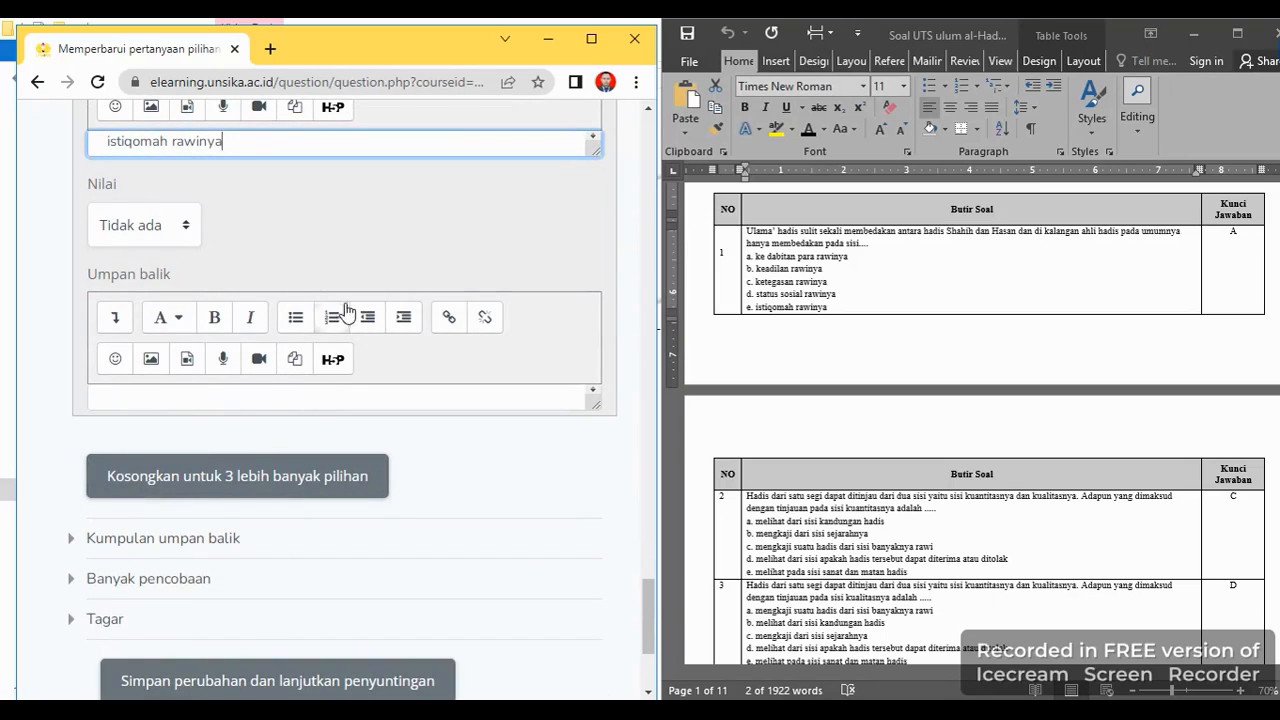
{"action": "scroll", "coordinate": [333, 620], "scroll_direction": "down", "scroll_amount": 3}
{"action": "left_click", "coordinate": [180, 520]}
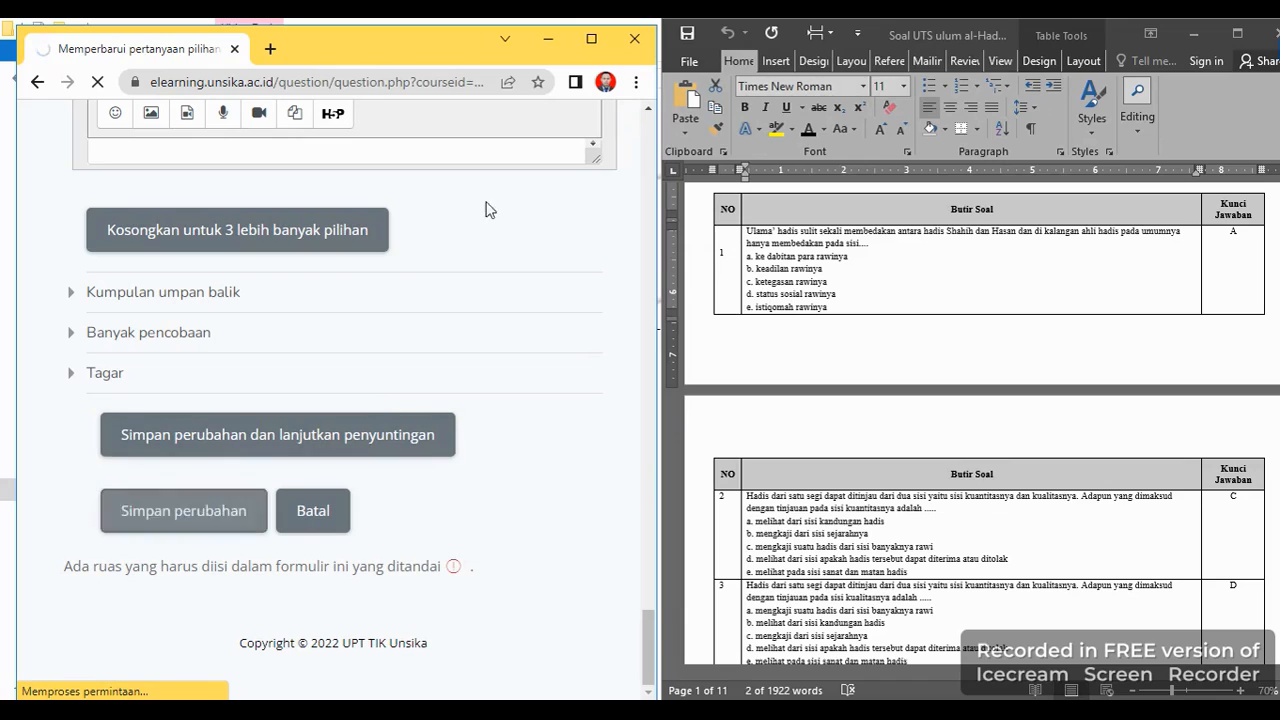
{"action": "left_click", "coordinate": [592, 40]}
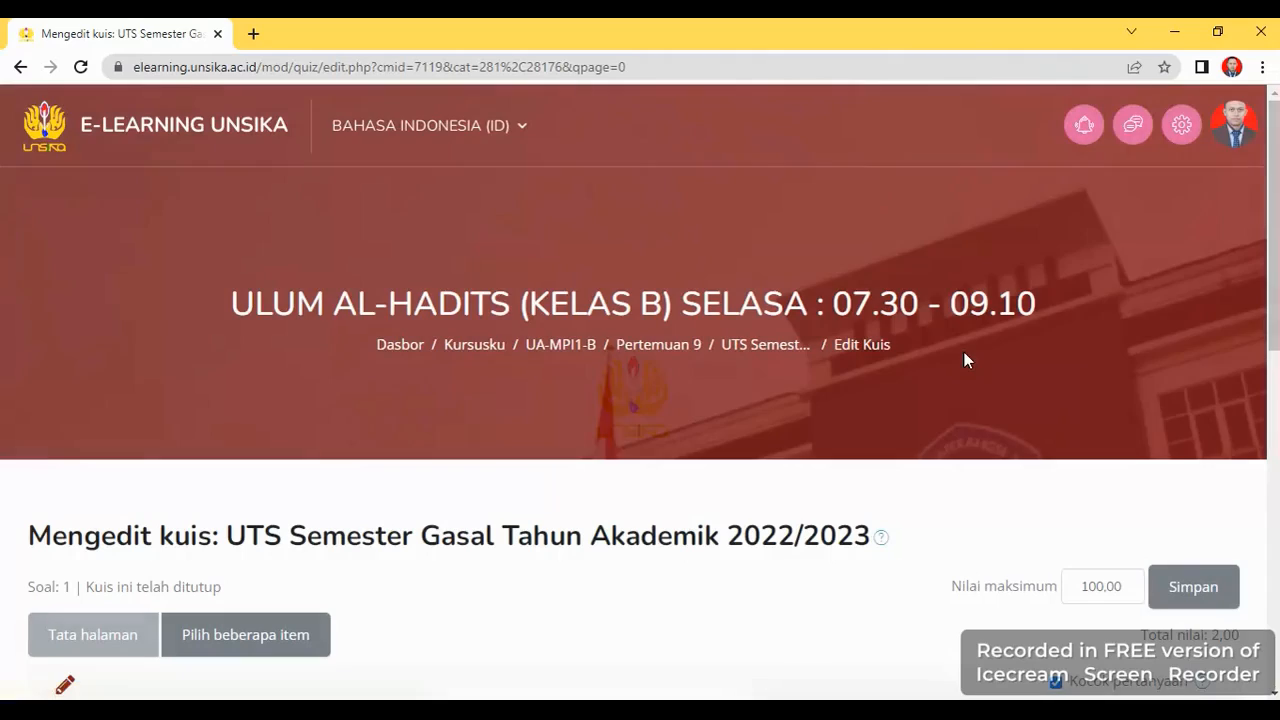
{"action": "scroll", "coordinate": [968, 389], "scroll_direction": "down", "scroll_amount": 5}
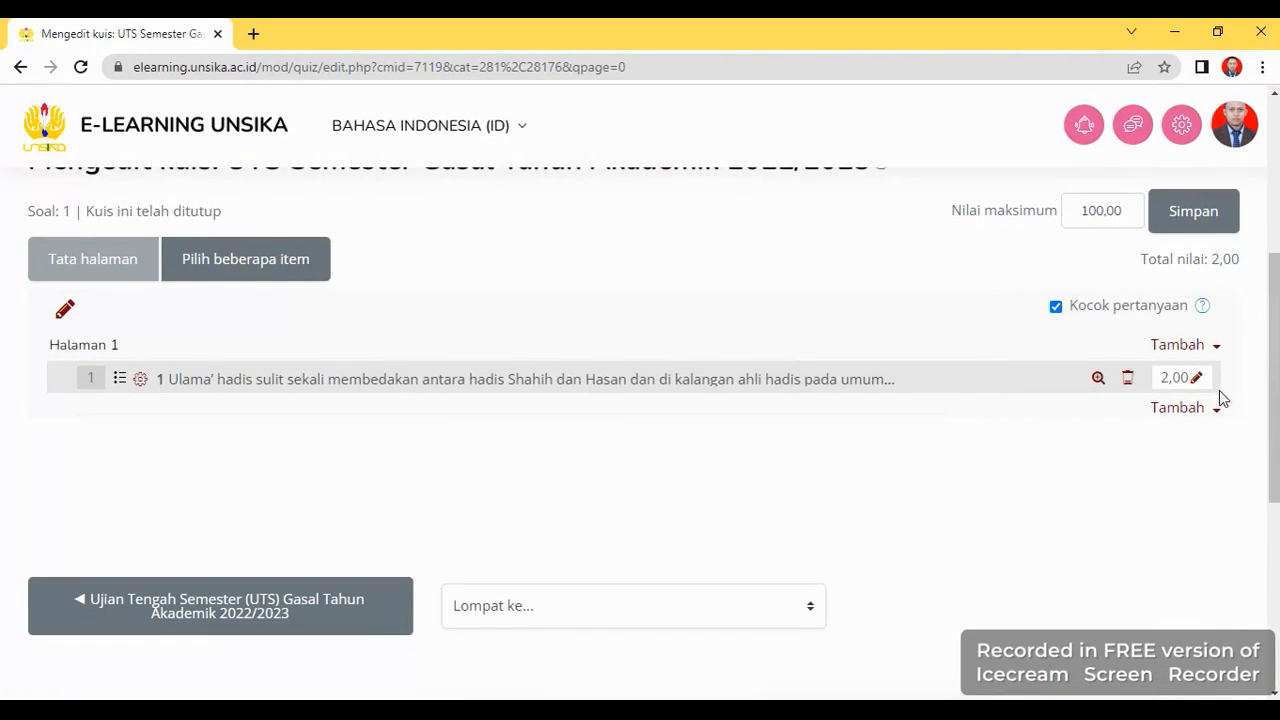